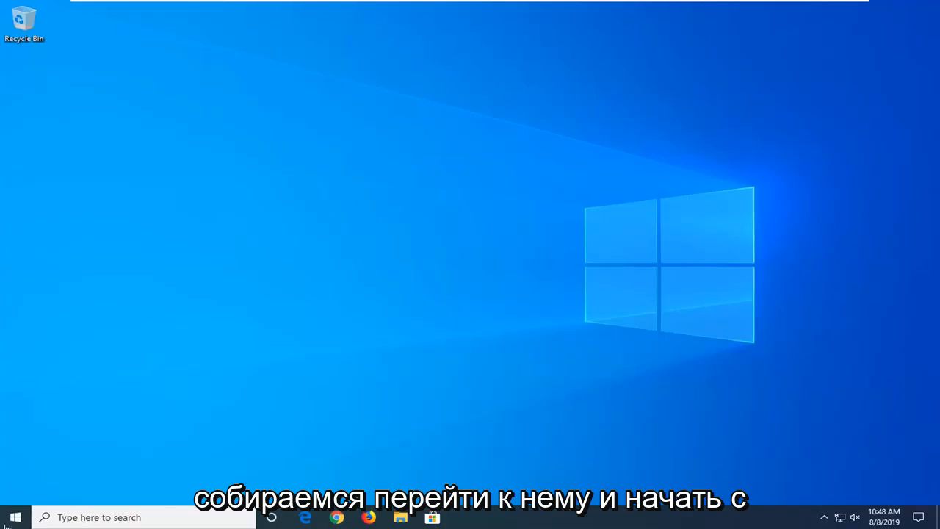
- Search for regedit, run Registry Editor as administrator, and approve the User Account Control request
click(13, 518)
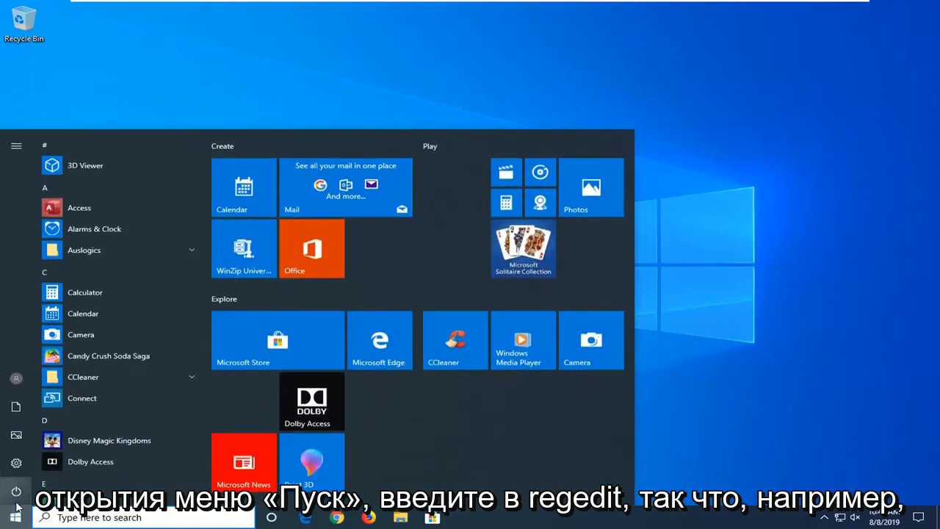
text(regedit)
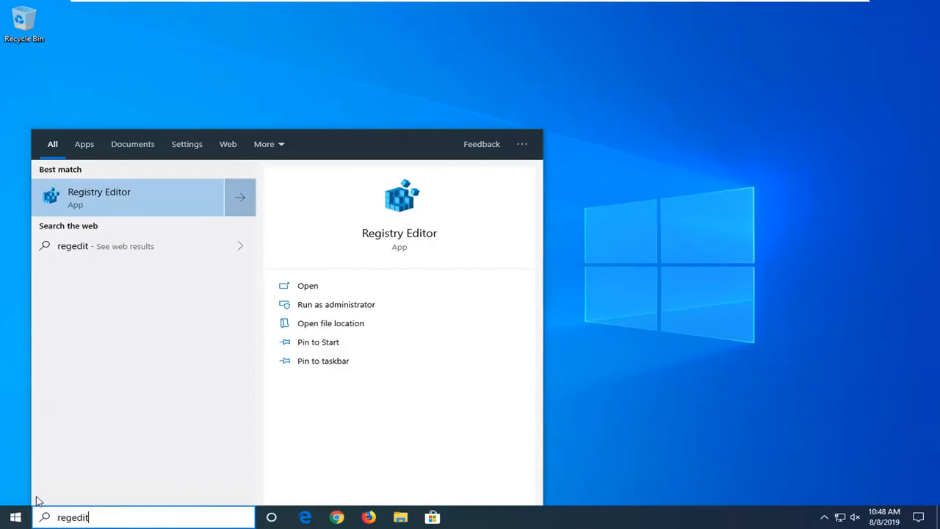
right_click(89, 197)
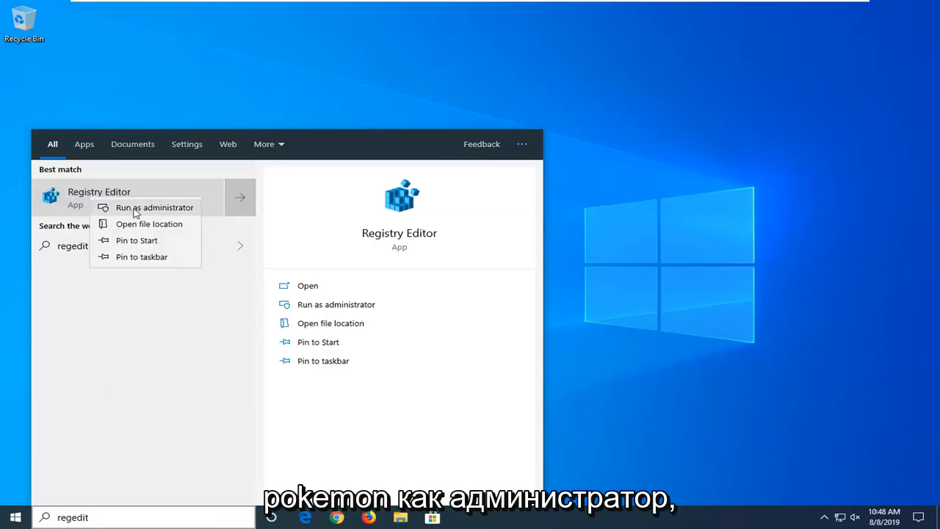
click(140, 208)
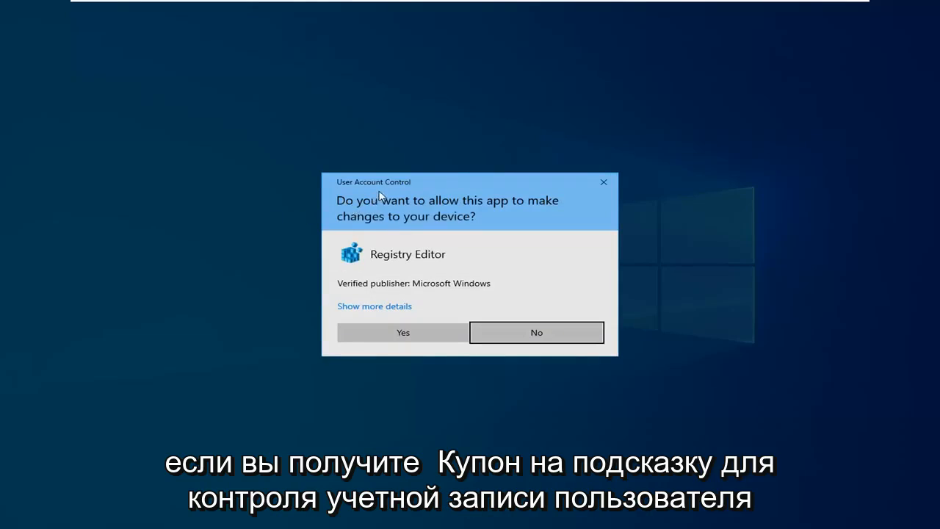
click(381, 333)
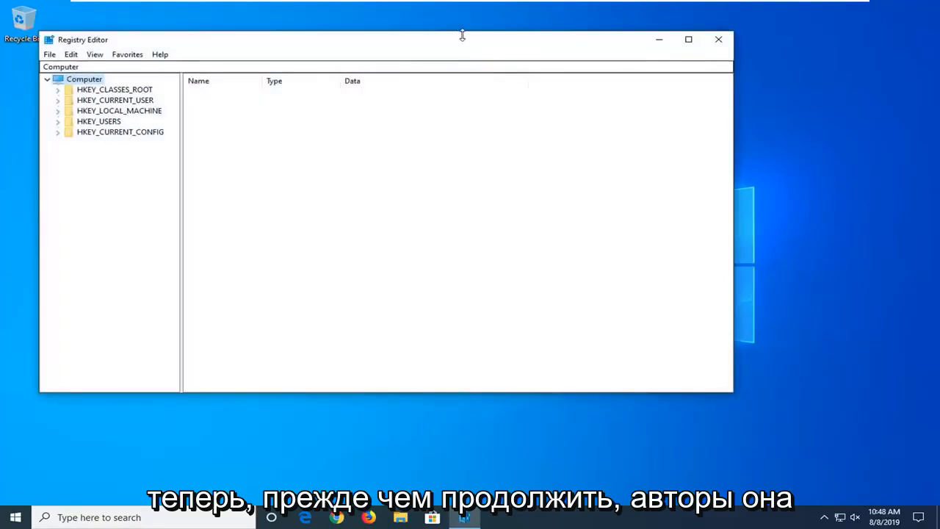
drag(462, 33, 479, 42)
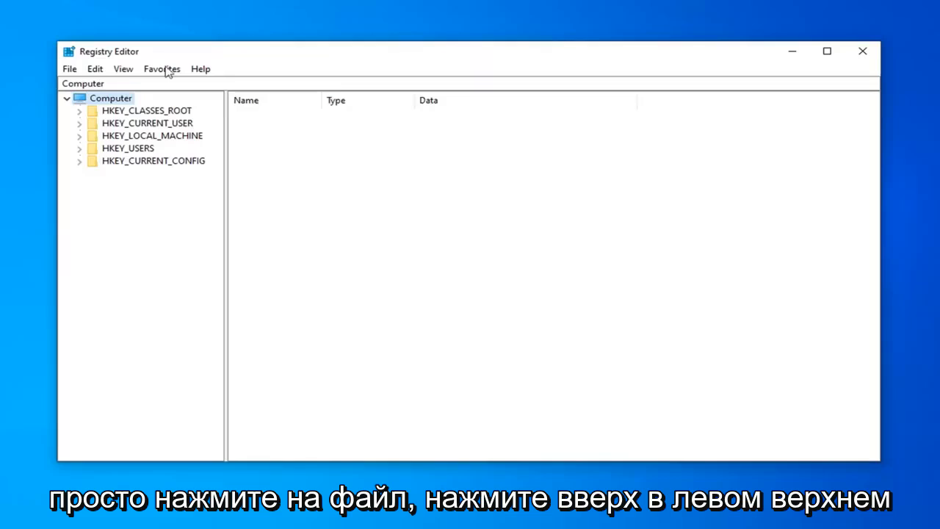
click(71, 70)
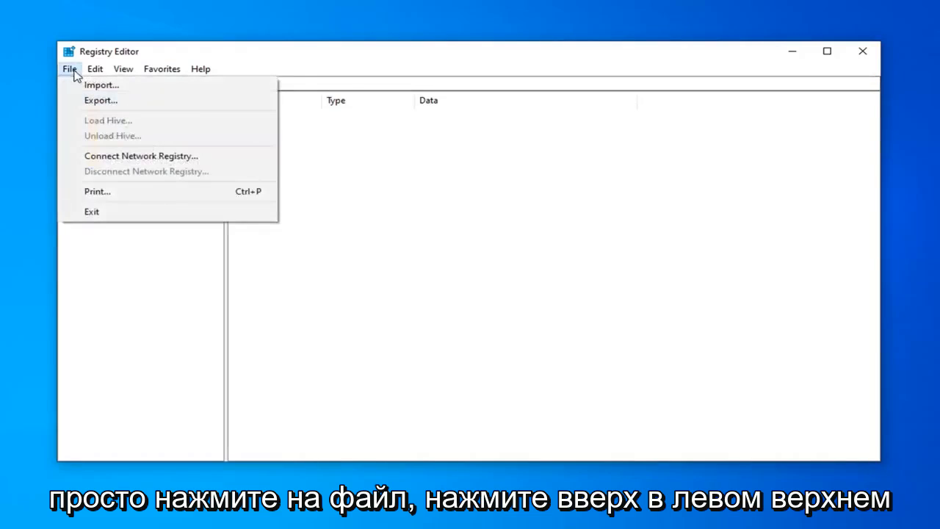
click(96, 100)
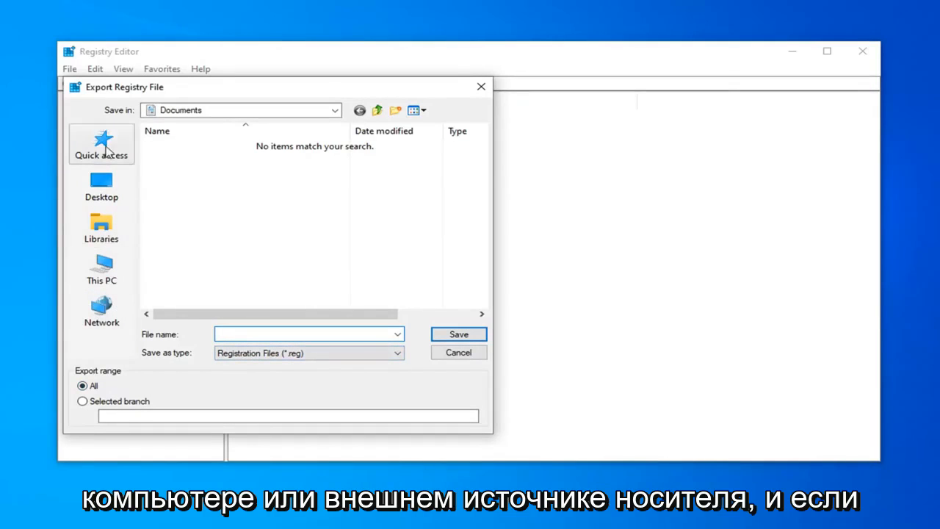
click(456, 354)
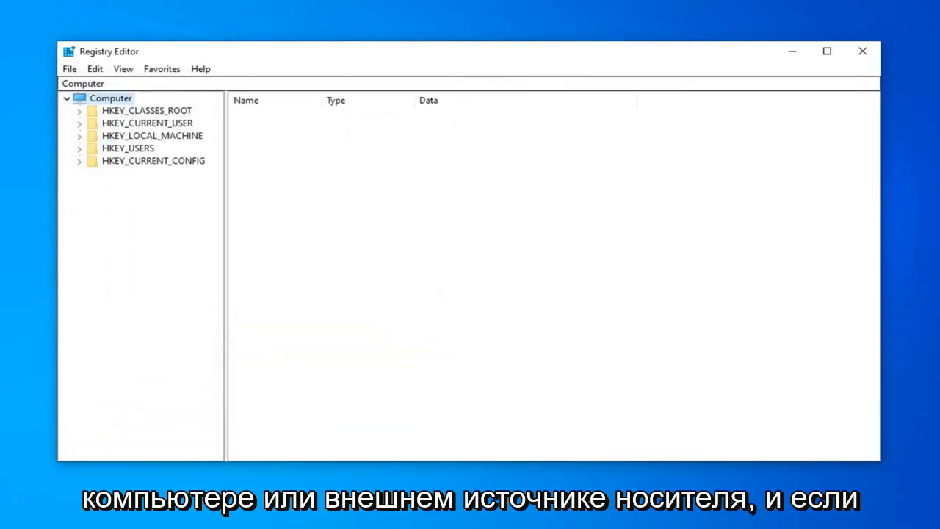
click(69, 69)
click(89, 88)
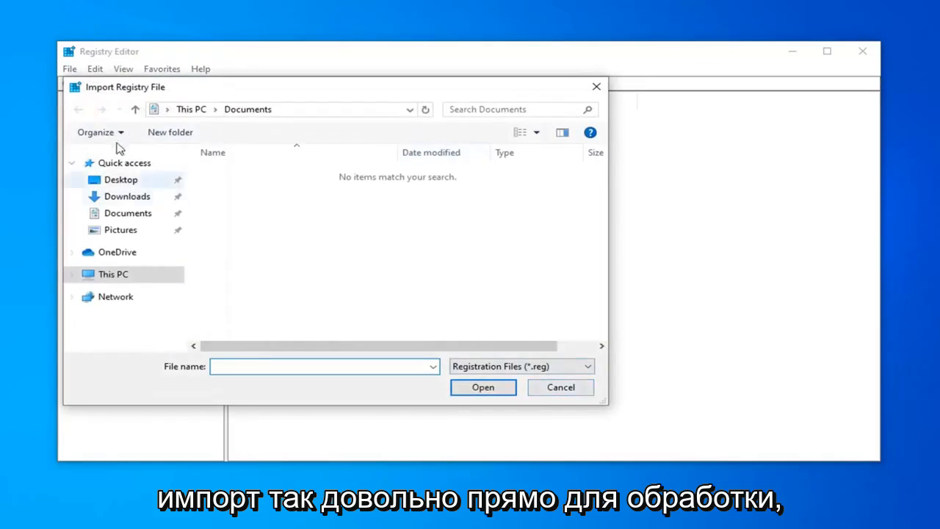
click(558, 389)
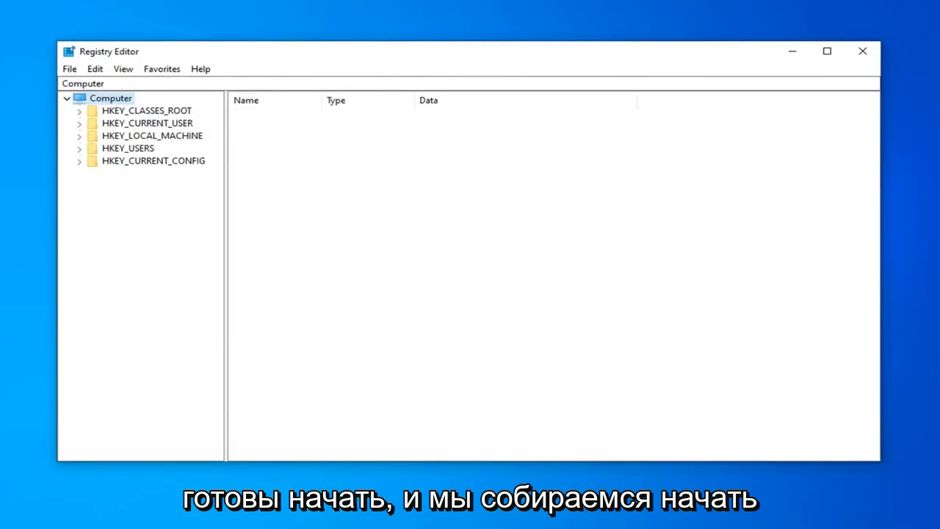
- Expand the registry tree down to HKEY_CURRENT_USER\SOFTWARE\Microsoft\Office
click(152, 127)
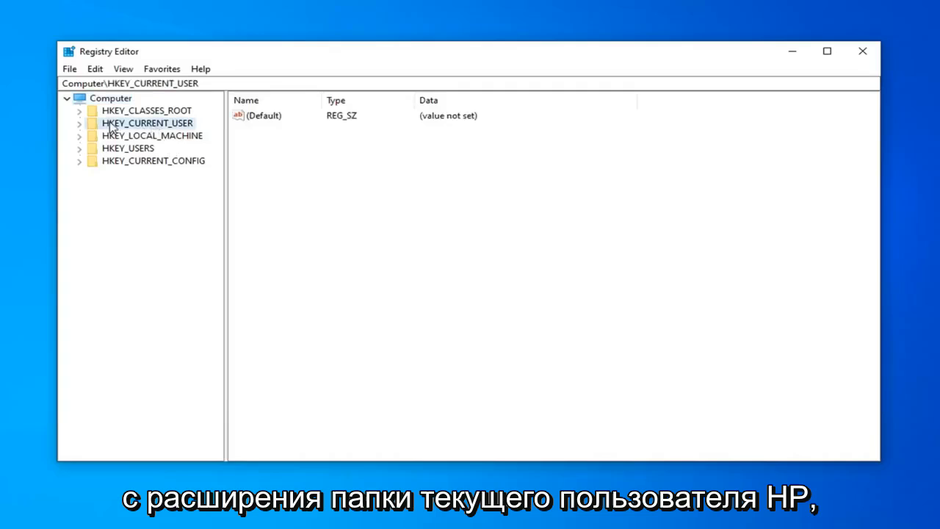
double_click(113, 129)
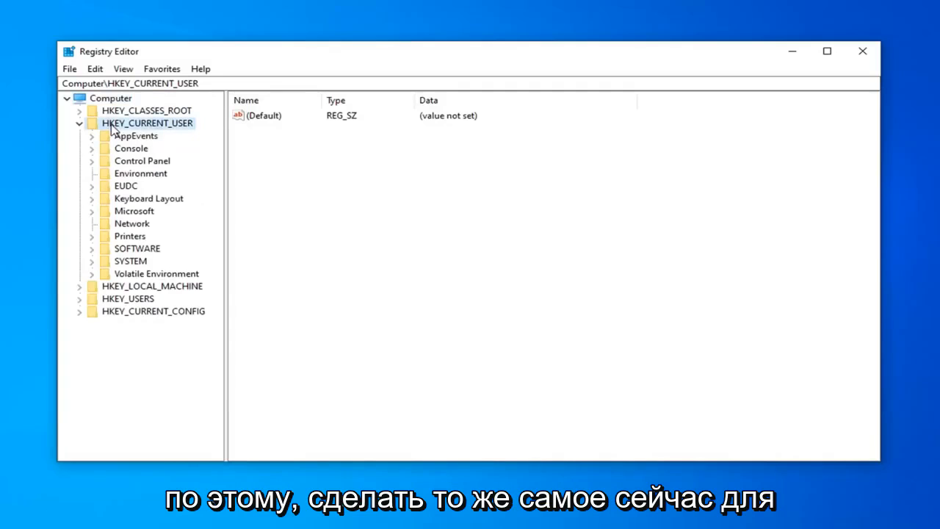
double_click(129, 251)
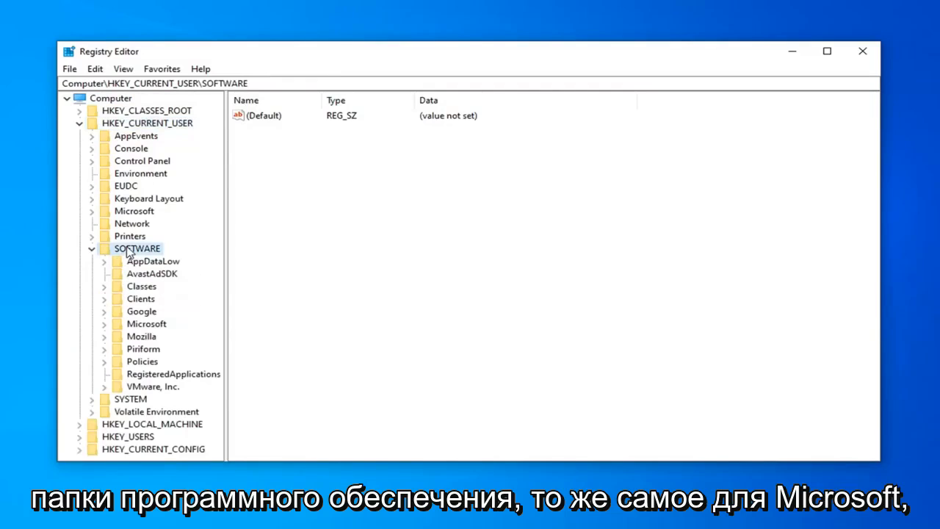
double_click(144, 325)
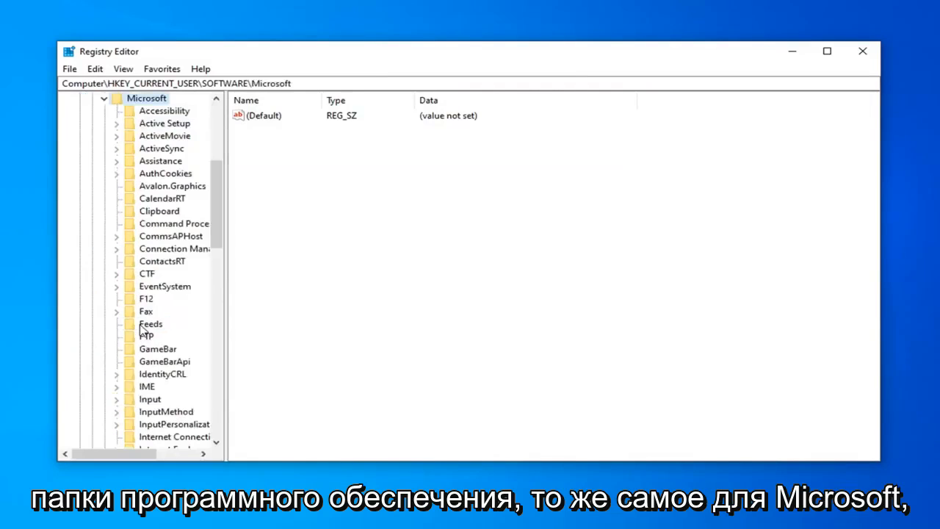
scroll(145, 316, down, 7)
scroll(147, 304, down, 2)
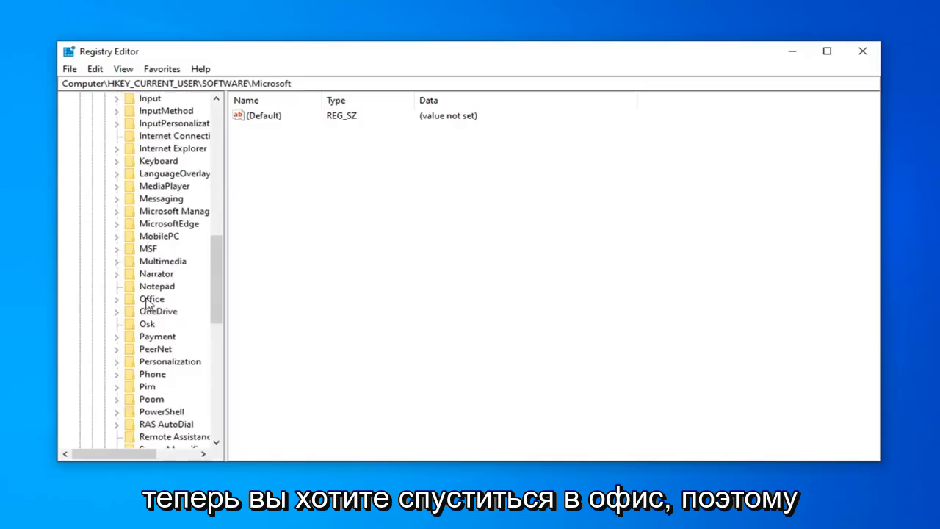
double_click(146, 260)
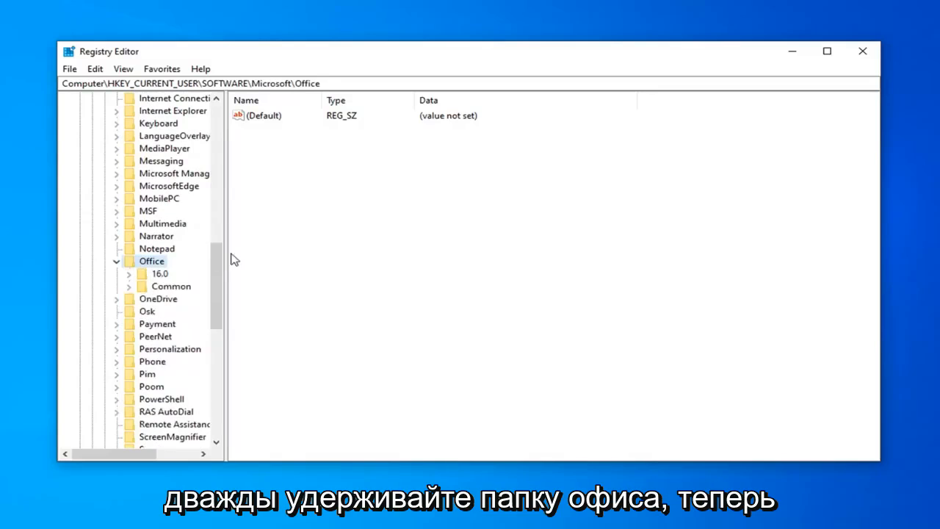
- Widen the key tree area and expand the 16.0 key under Office
drag(225, 256, 287, 259)
click(155, 275)
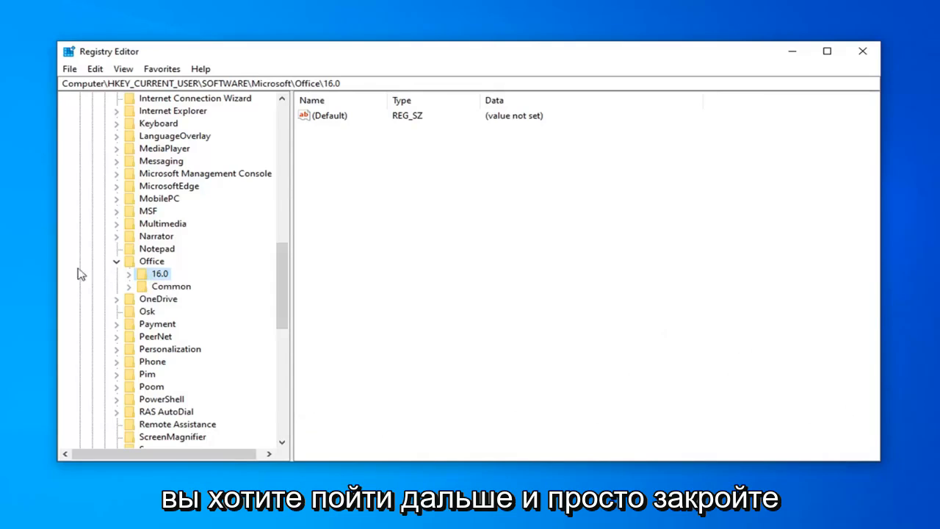
click(129, 274)
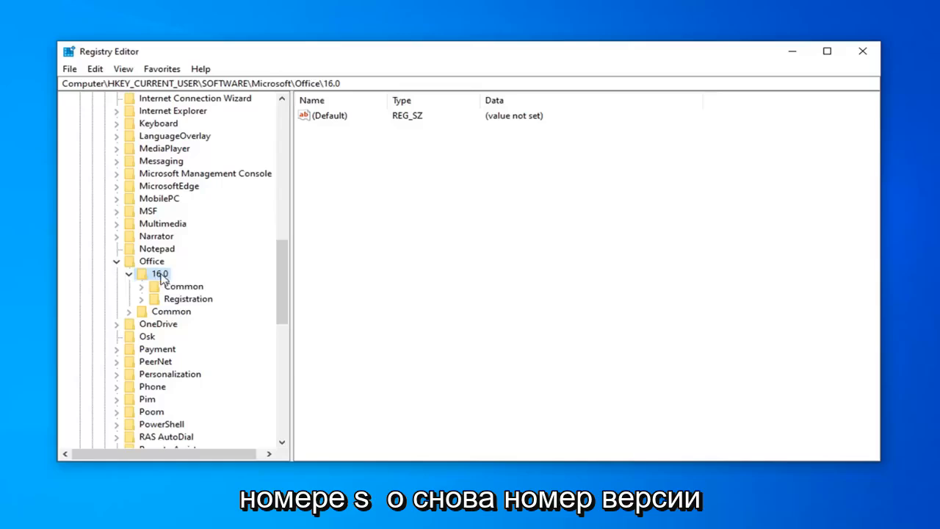
- Create a new key named Outlook under the Office 16.0 key
right_click(162, 276)
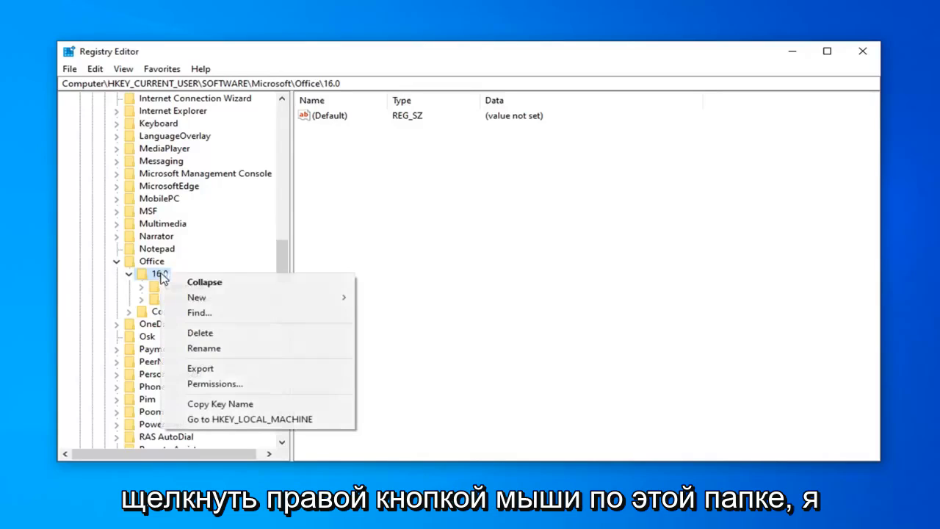
mouse_move(227, 299)
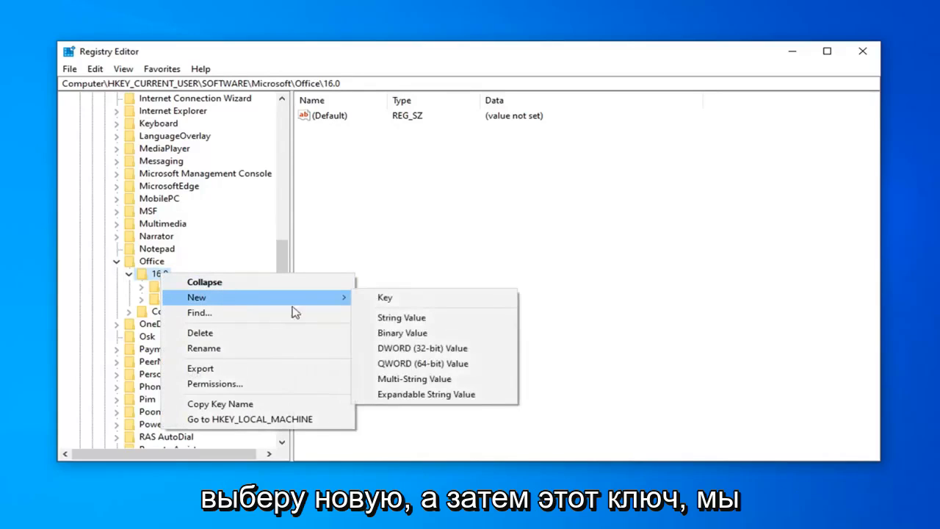
click(383, 303)
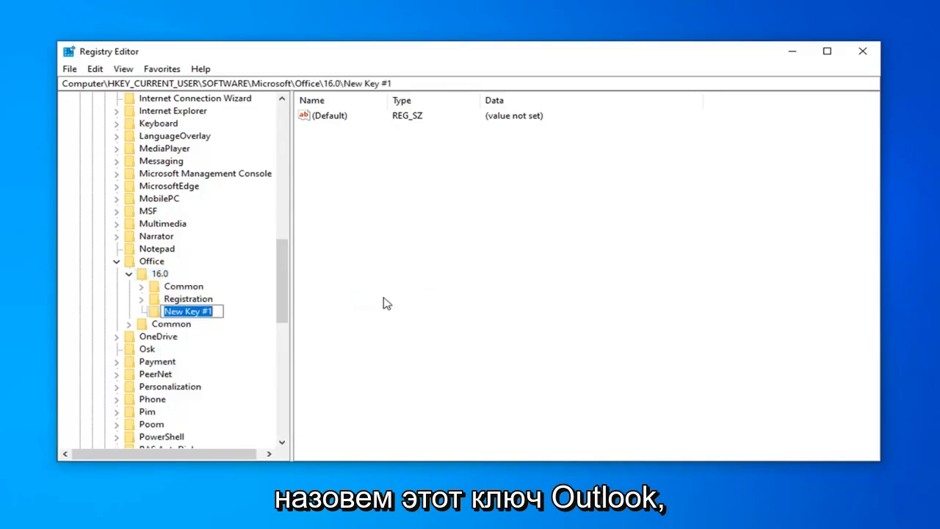
text(Outlook)
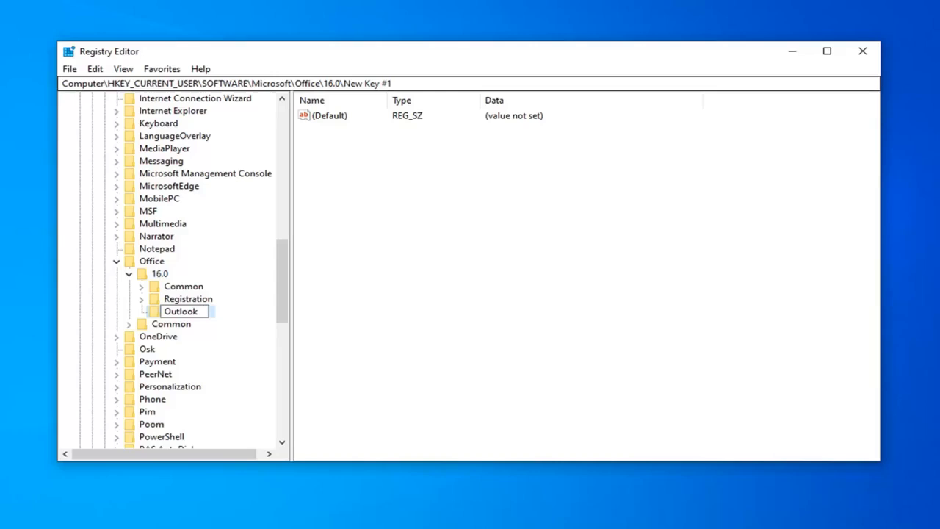
key(Return)
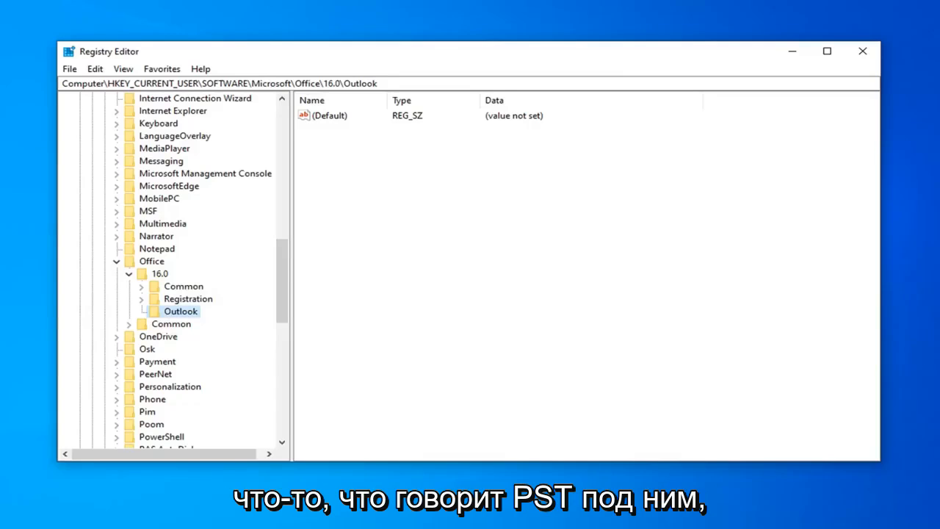
- Create a new subkey named PST under the Outlook key
right_click(174, 314)
mouse_move(309, 342)
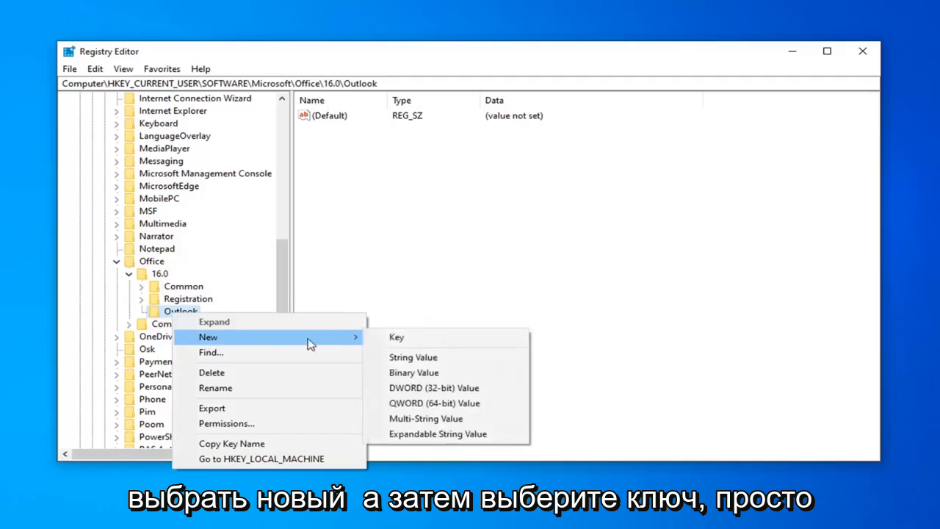
click(405, 342)
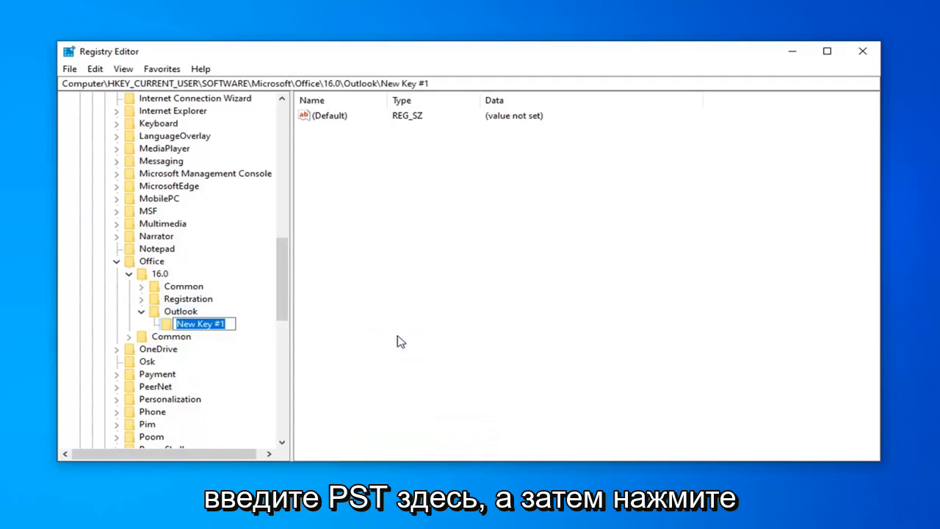
text(PST)
key(Return)
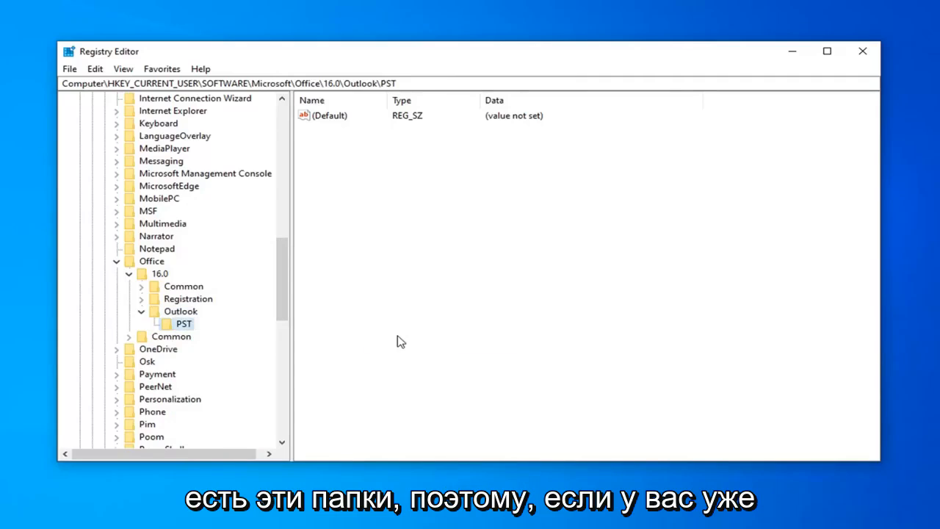
click(141, 311)
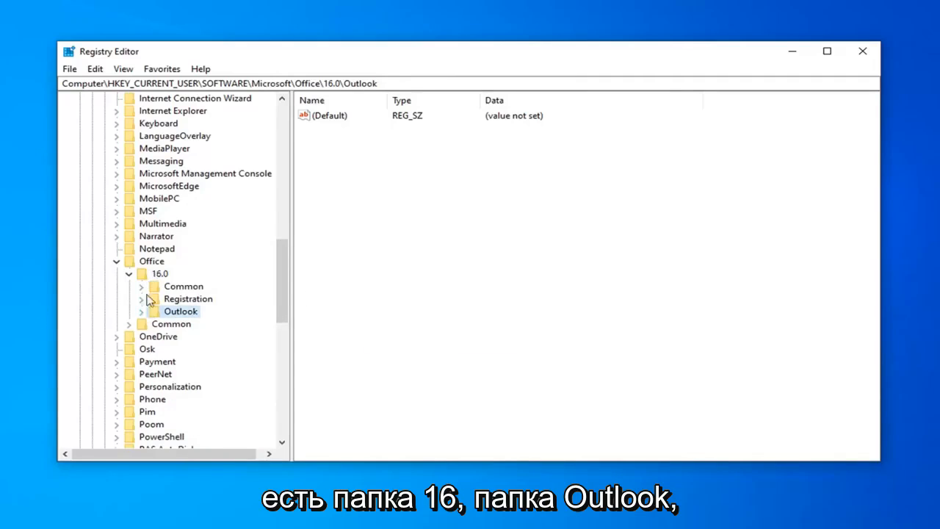
click(141, 311)
click(182, 326)
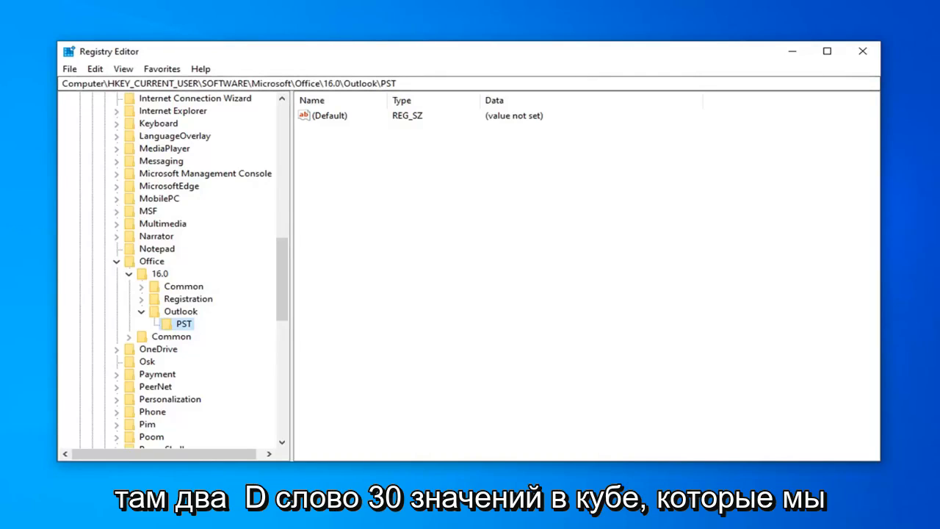
right_click(367, 139)
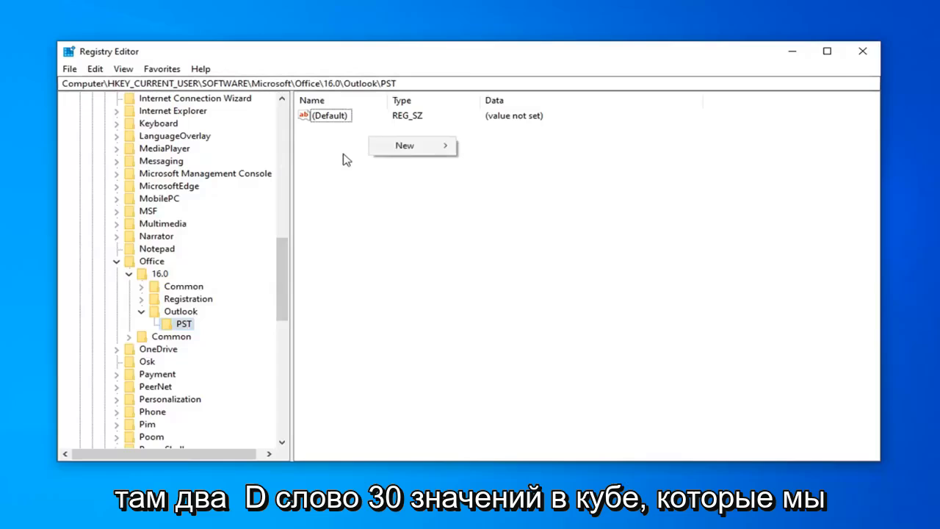
click(348, 159)
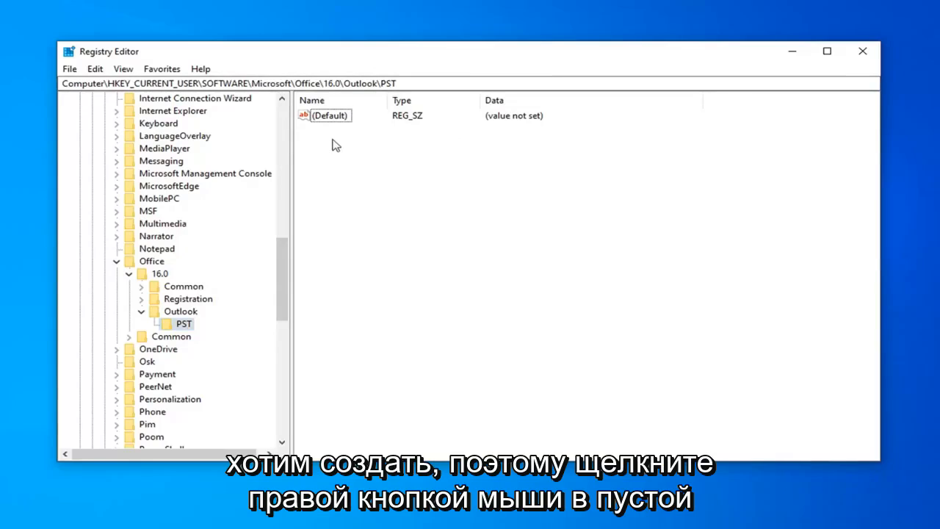
- Create a DWORD (32-bit) value named MaxLargeFileSize in the PST key
right_click(334, 145)
mouse_move(378, 153)
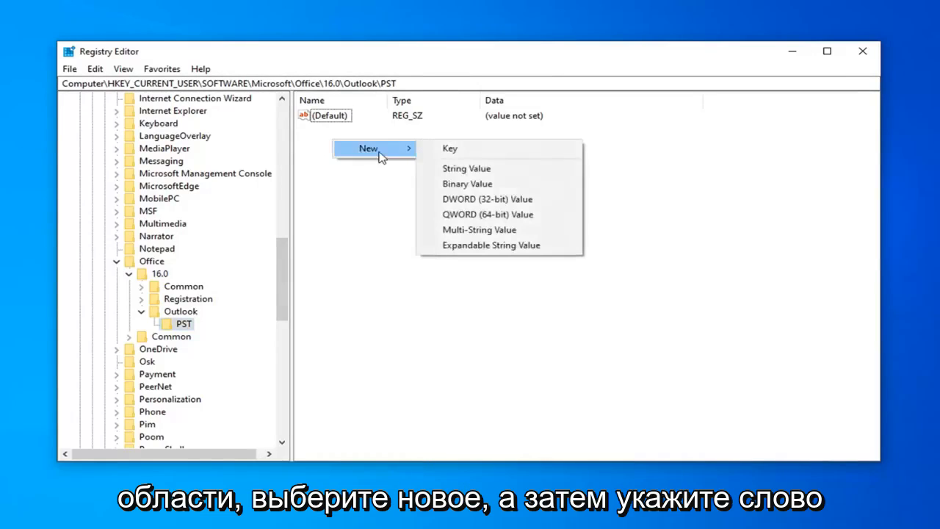
click(463, 200)
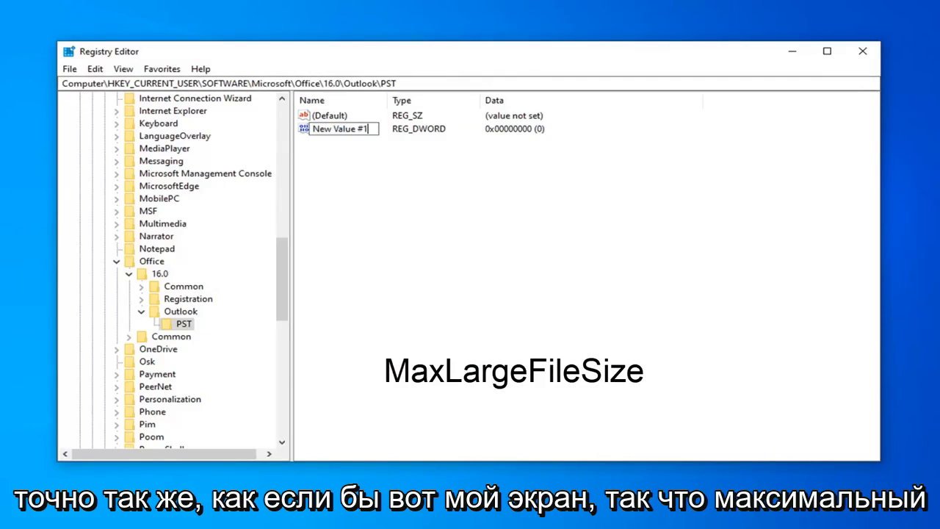
text(Max)
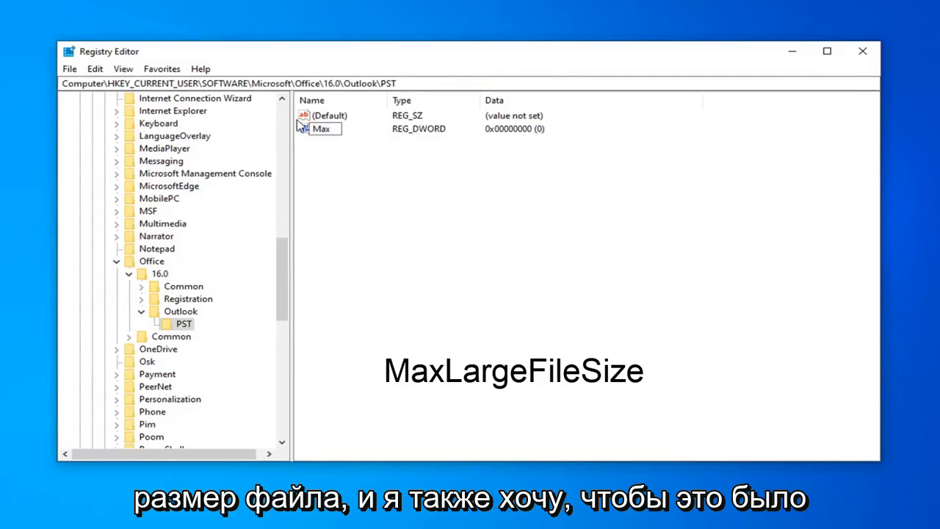
text(LargeFileSize)
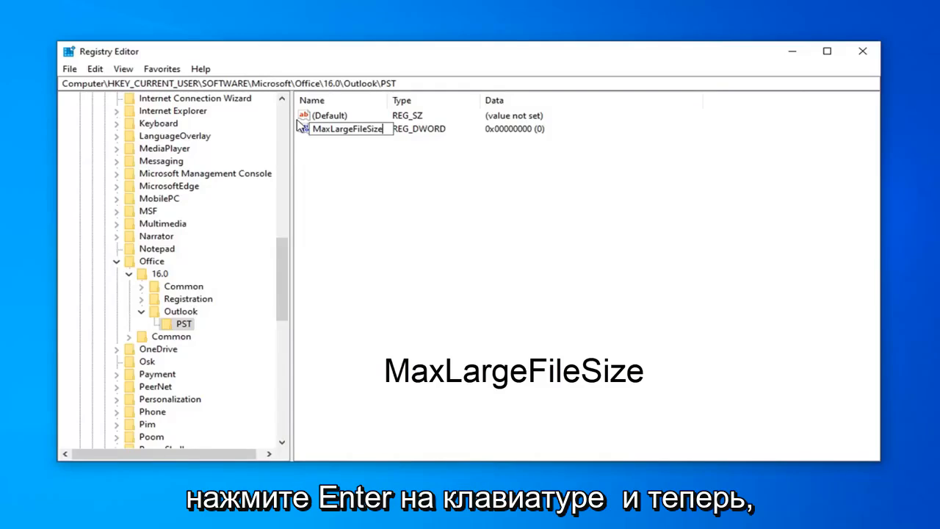
key(Return)
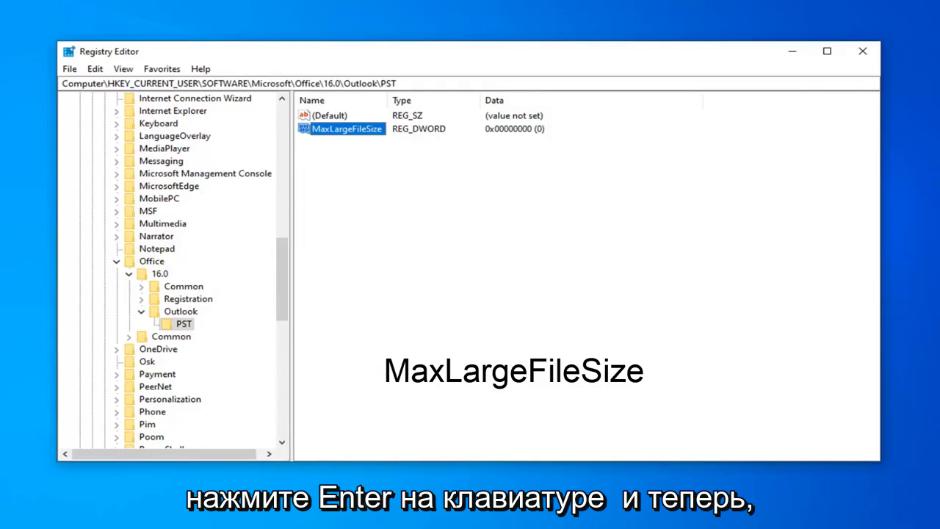
- Create a second DWORD (32-bit) value named WarnLargeFileSize in the PST key
right_click(328, 153)
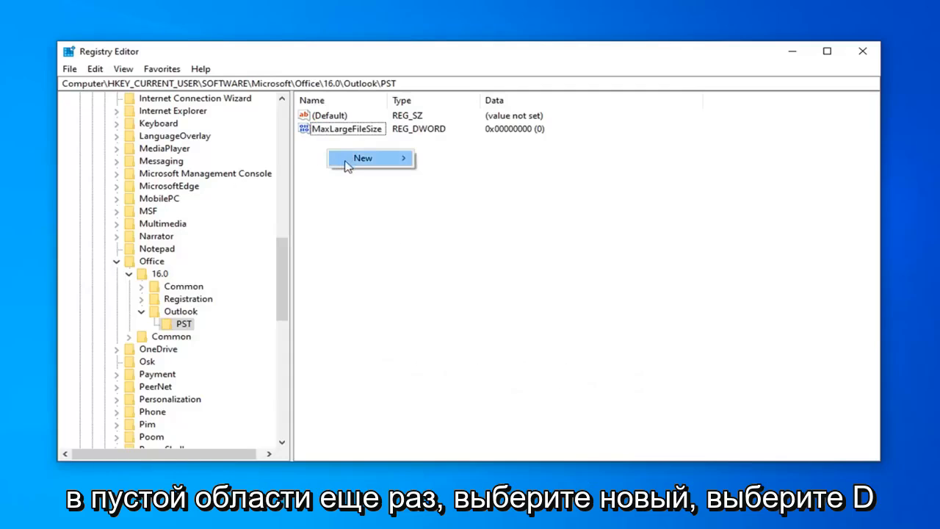
mouse_move(351, 163)
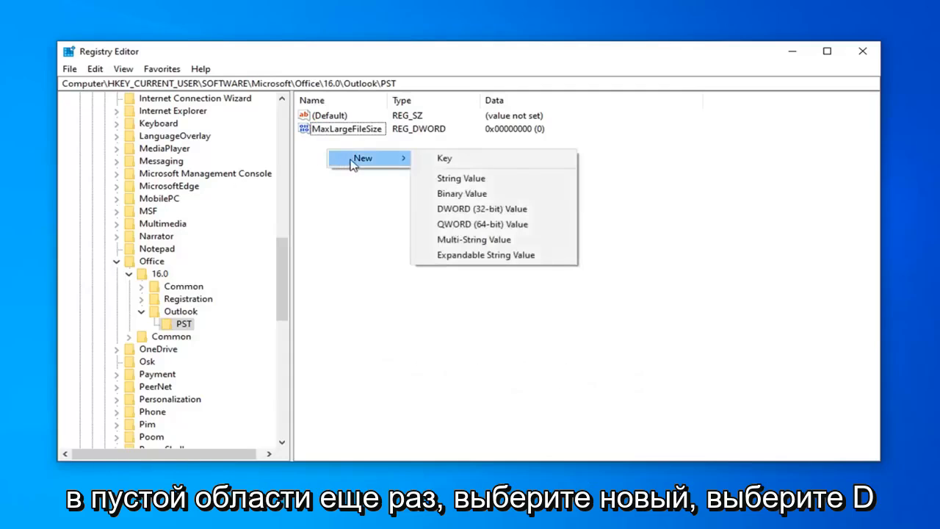
click(462, 210)
key(BackSpace)
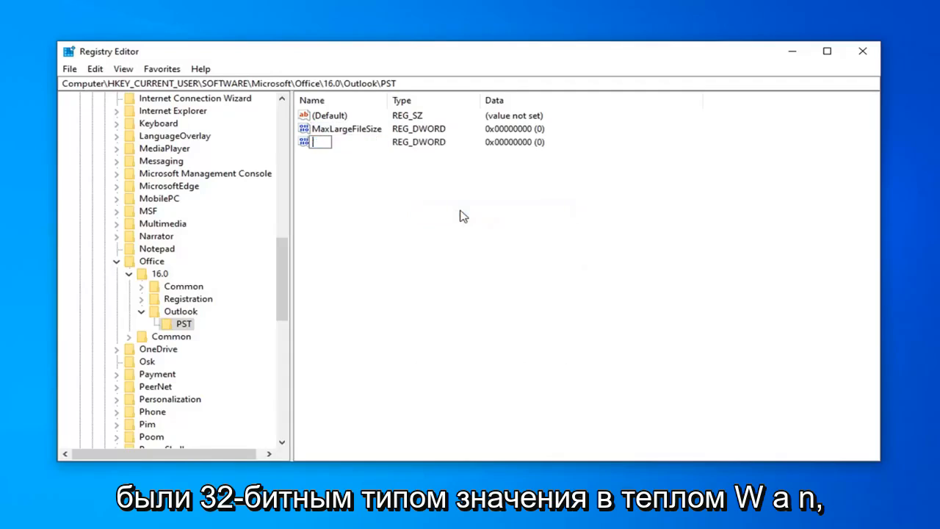
text(Warn)
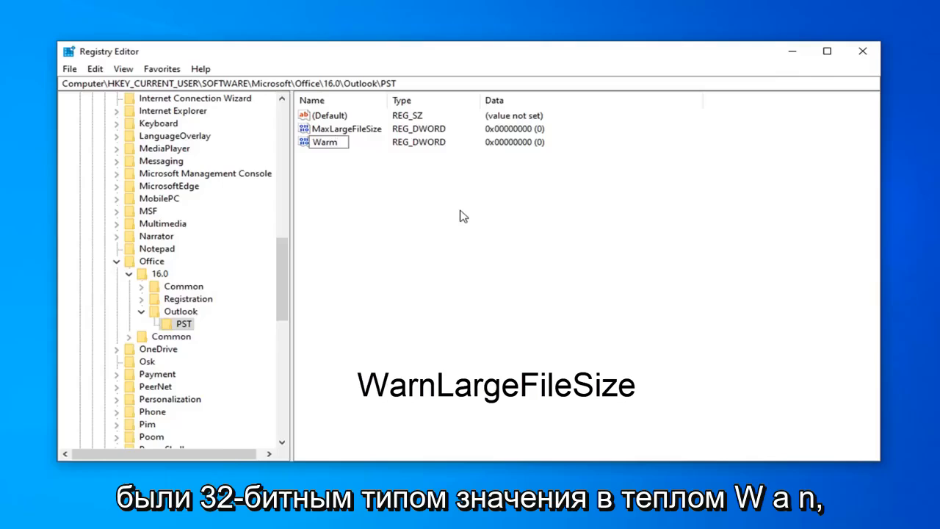
key(BackSpace)
text(n)
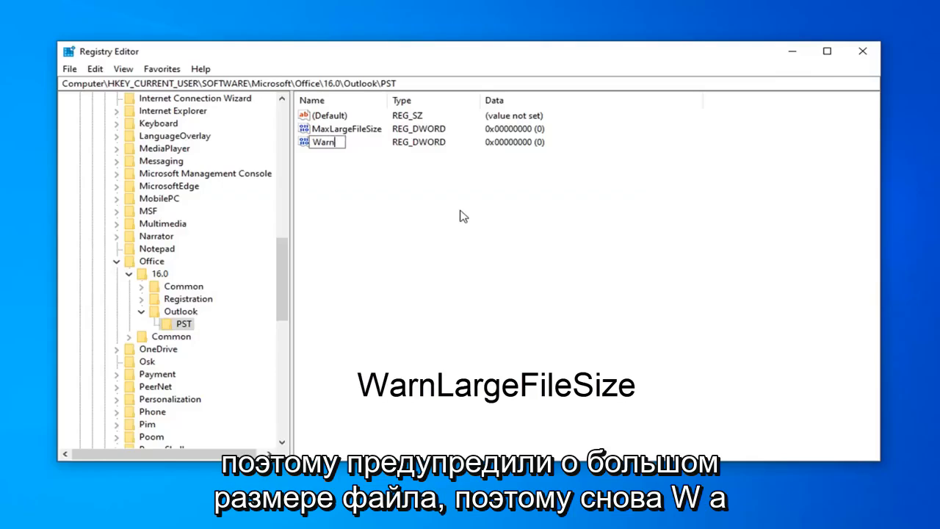
text(LargeFileSize)
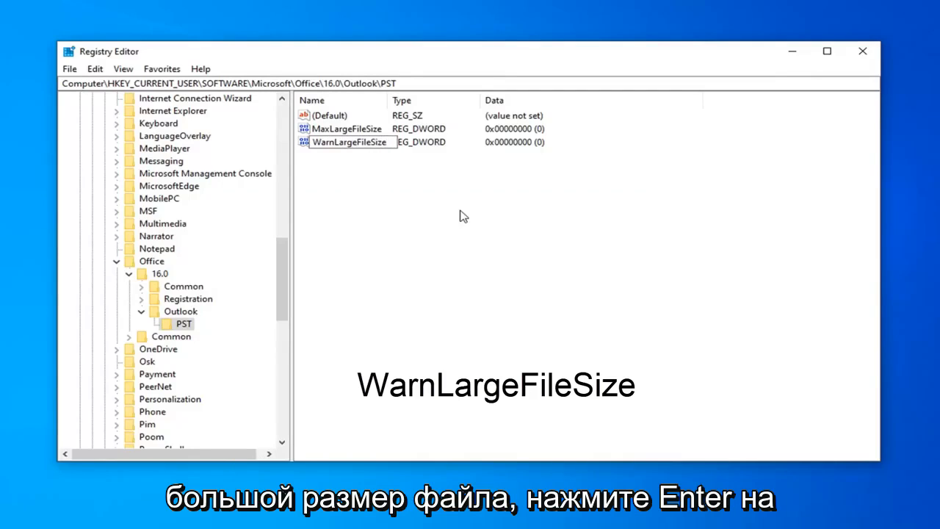
key(Return)
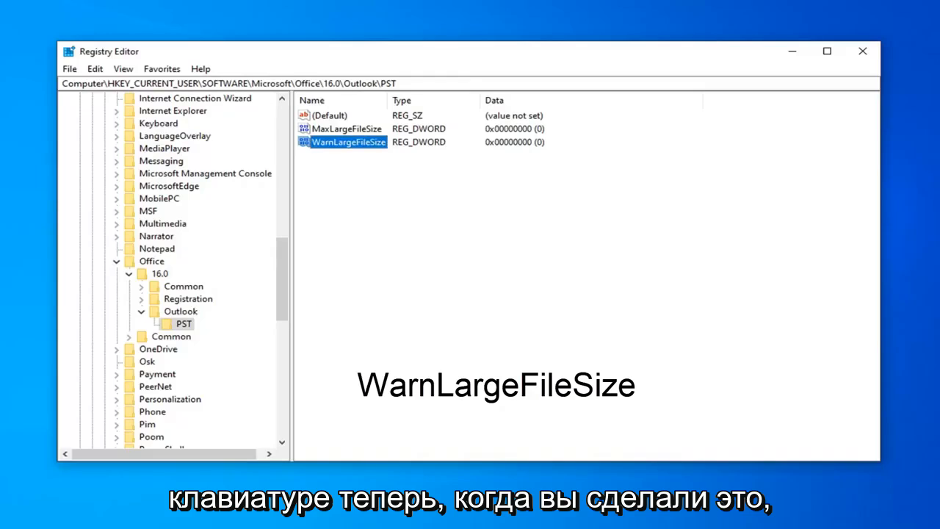
- Open the MaxLargeFileSize value for editing and switch its base to decimal
click(334, 136)
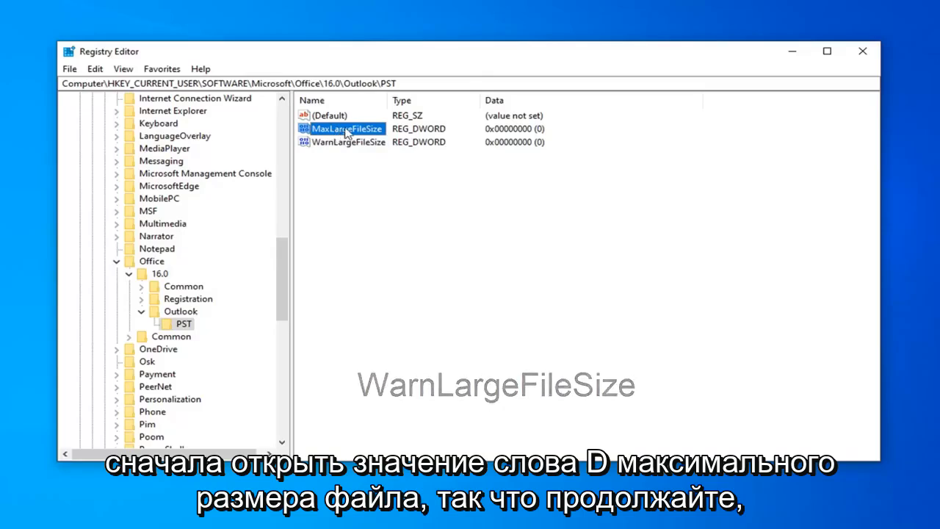
double_click(359, 136)
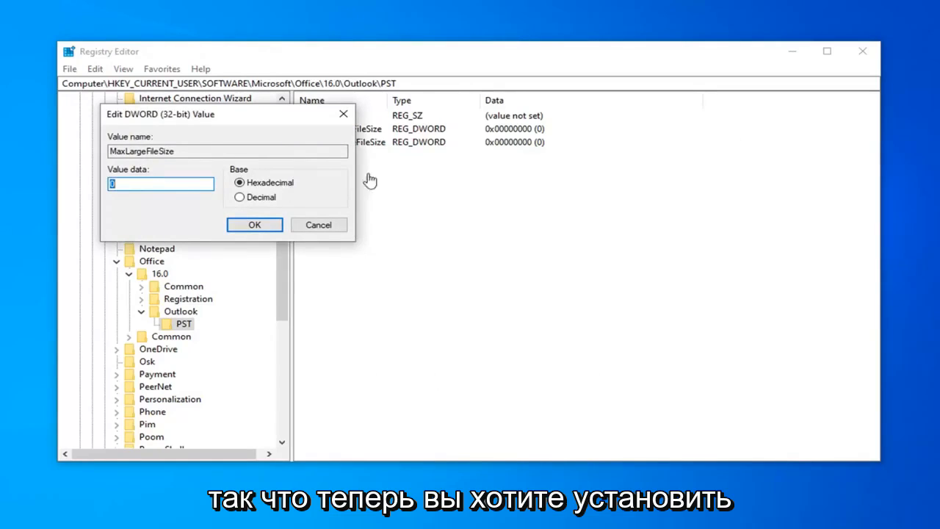
click(147, 181)
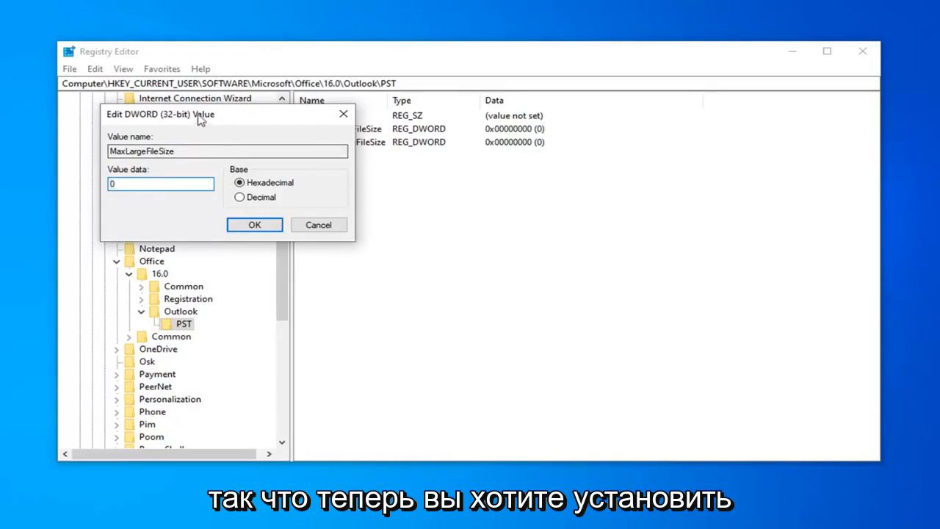
drag(198, 116, 440, 128)
click(483, 210)
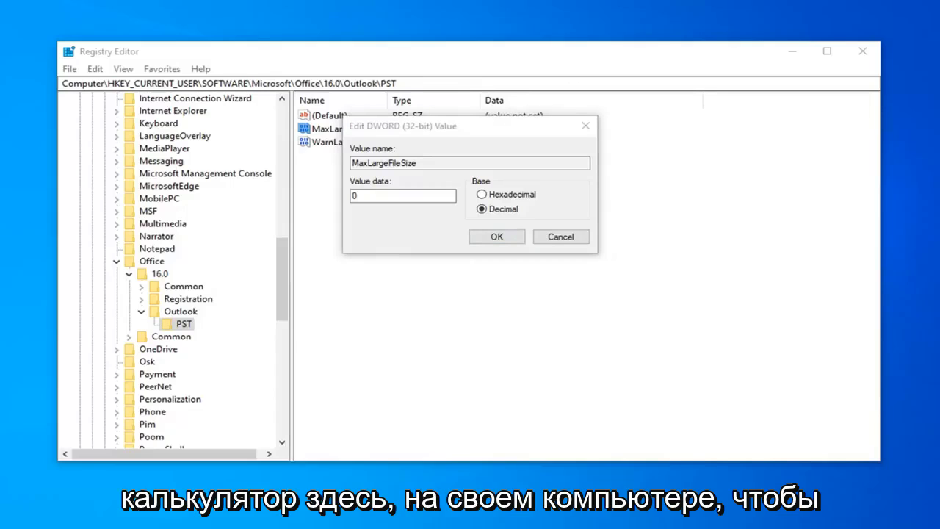
- Open Calculator, place it beside the value editing dialog and close the extra Calculator window
key(super)
text(c)
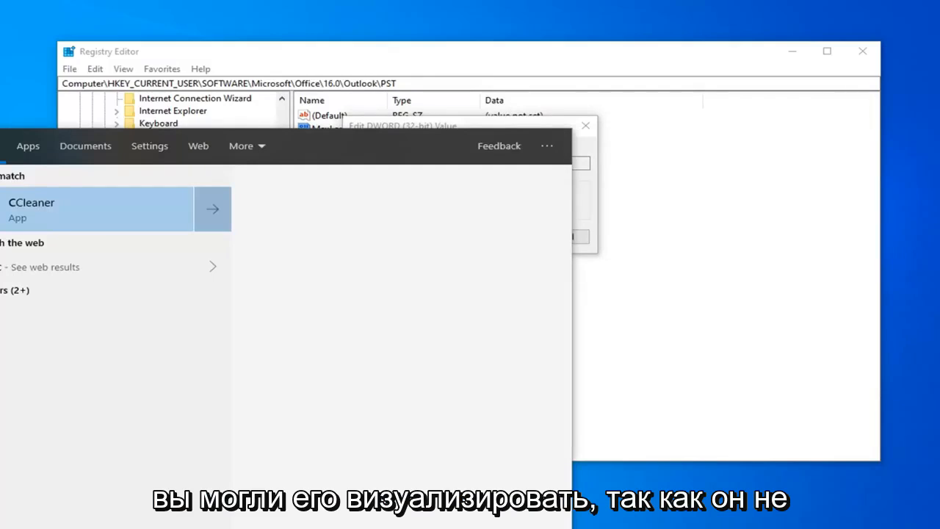
text(a)
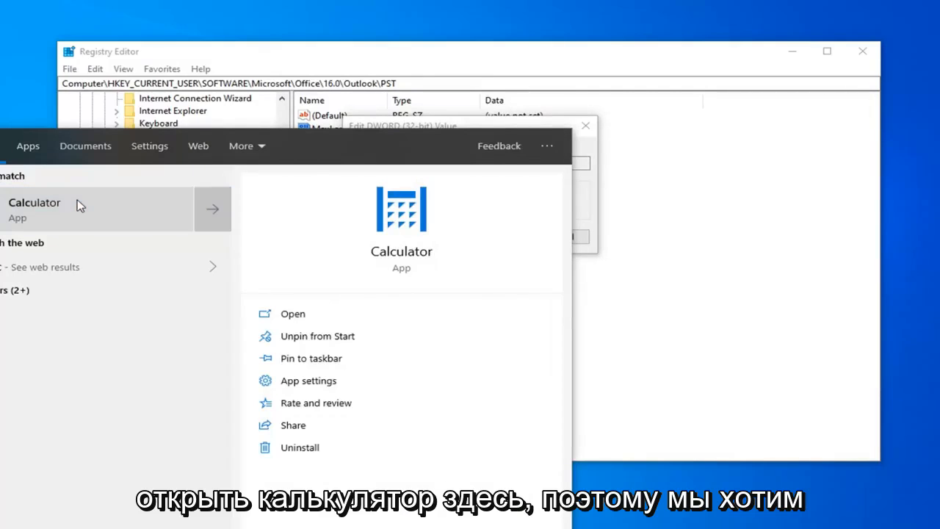
click(79, 206)
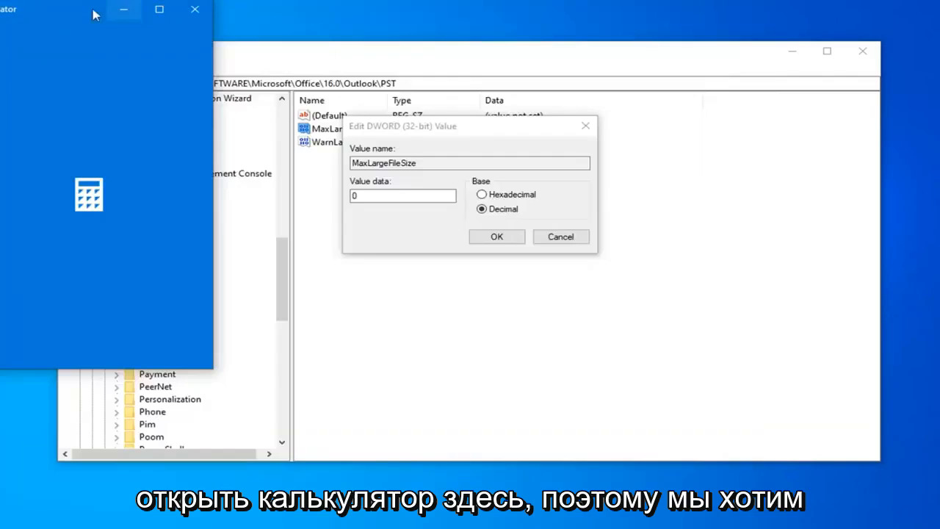
drag(46, 17, 725, 88)
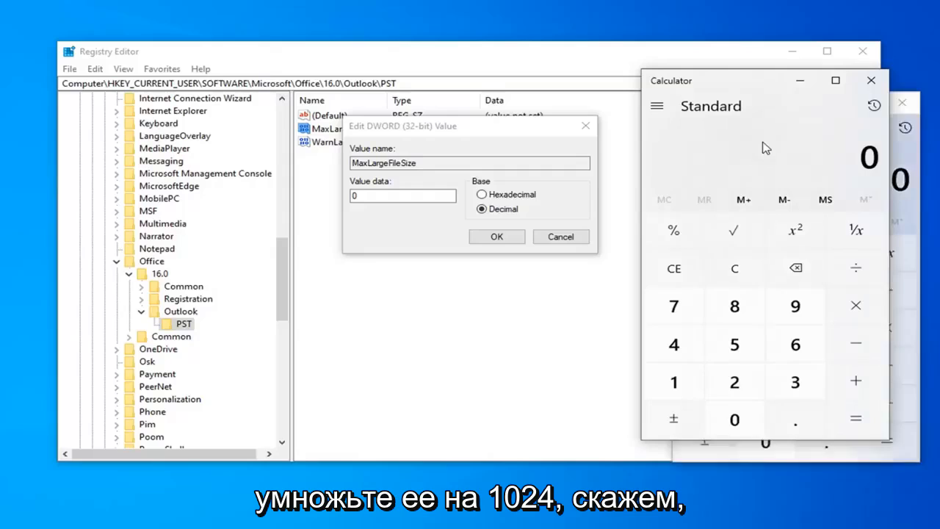
click(870, 81)
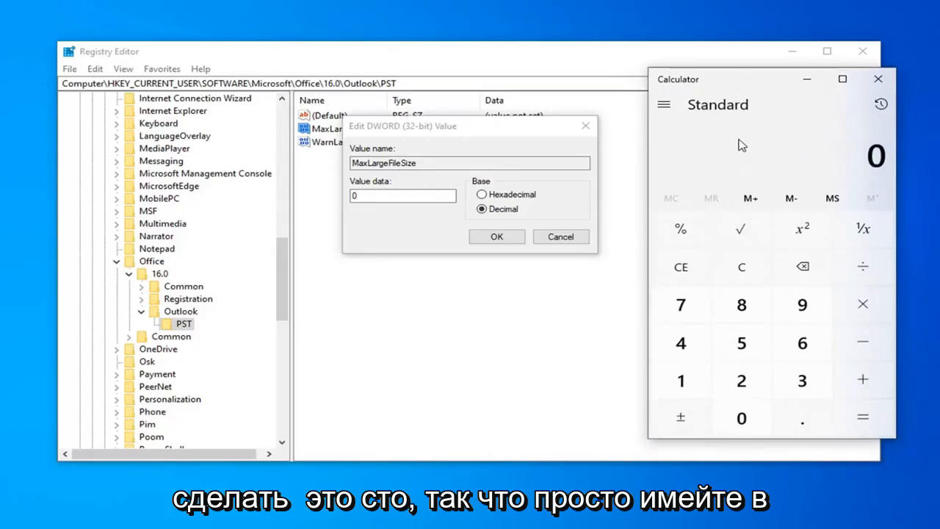
- Multiply 100 by 1024 in Calculator to convert the size limit from gigabytes to megabytes
text(100)
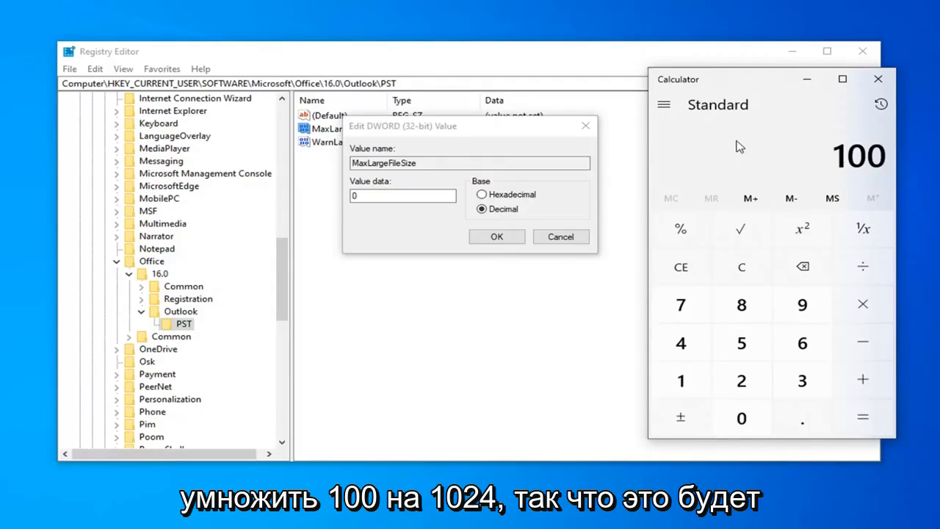
key(asterisk)
text(1024)
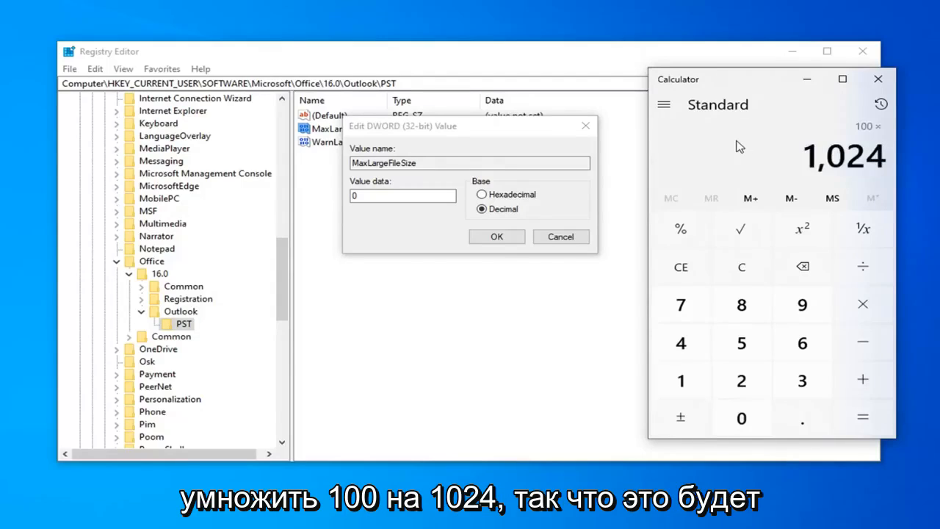
key(Return)
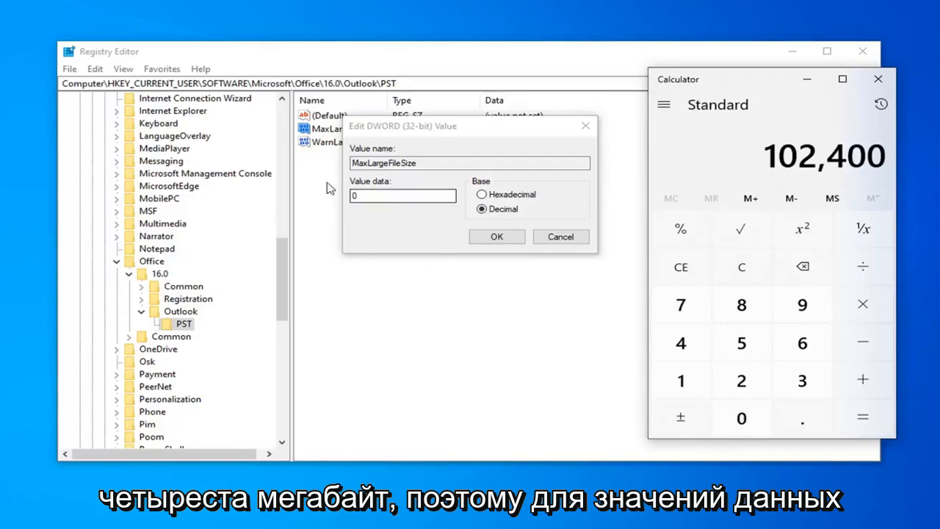
- Move Calculator aside and set the MaxLargeFileSize value data to 102400 in decimal
click(354, 196)
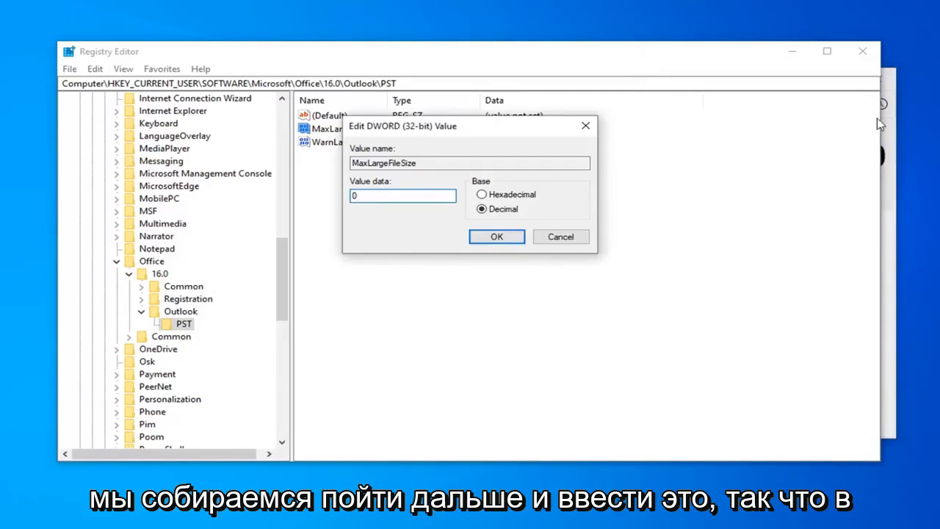
click(890, 126)
drag(769, 80, 920, 104)
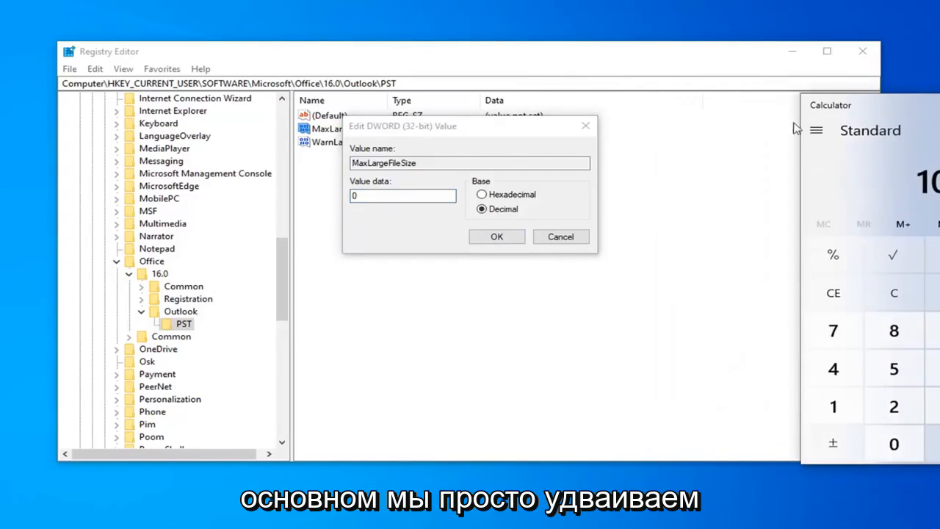
drag(859, 110, 836, 118)
click(308, 197)
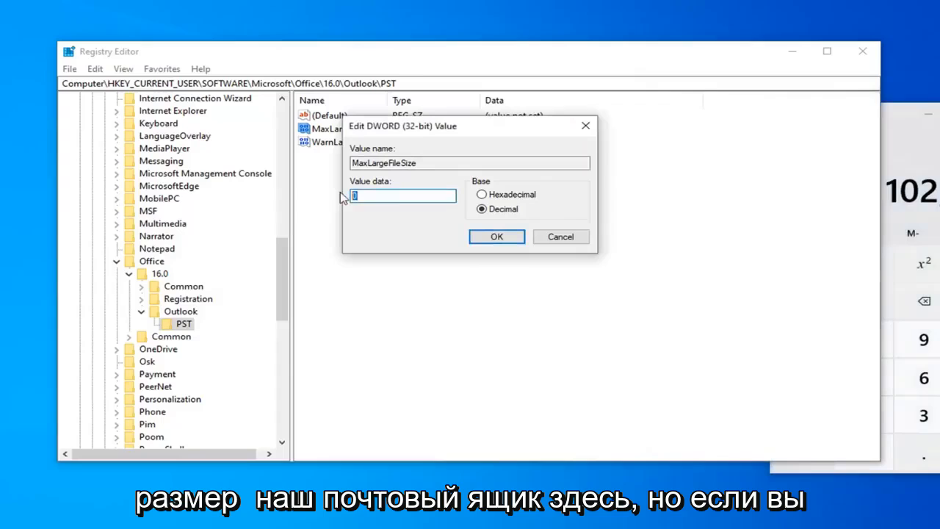
text(1024)
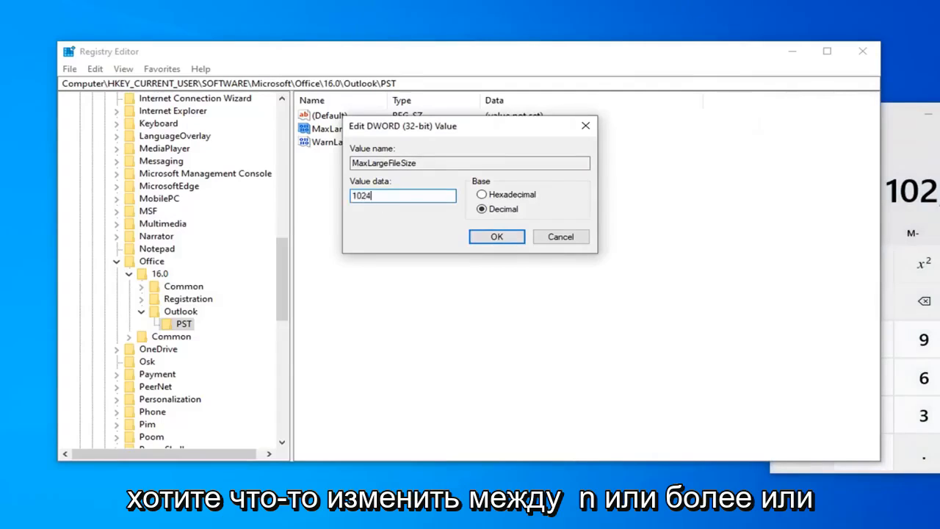
text(00)
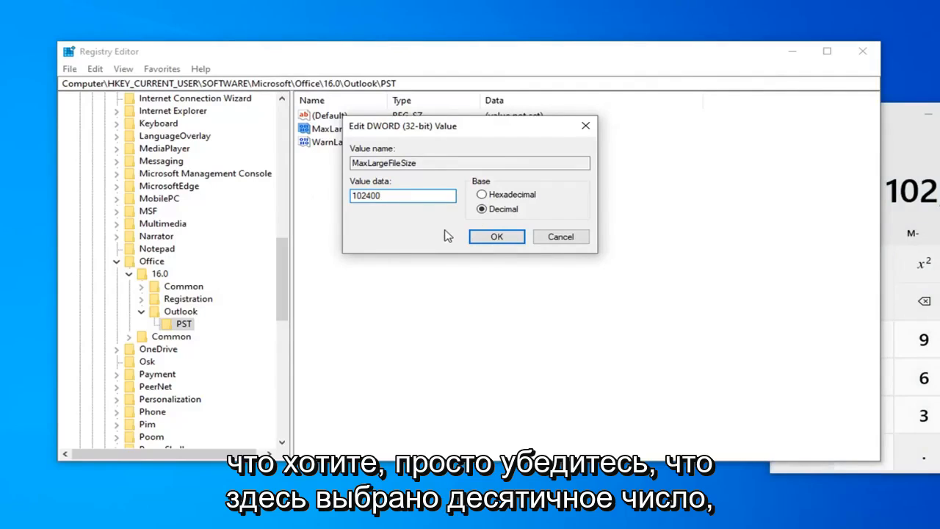
click(497, 238)
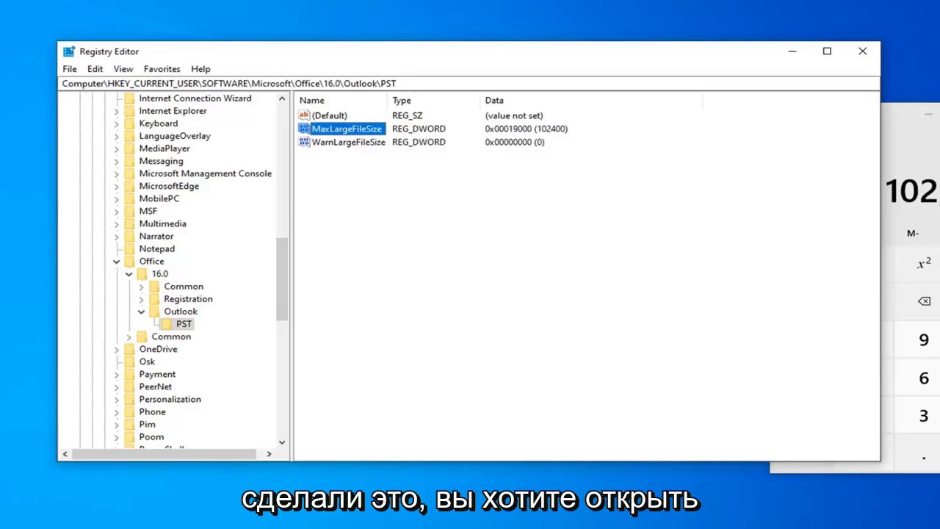
- Open the WarnLargeFileSize value for editing and move its dialog clear of the value list
click(329, 146)
double_click(335, 147)
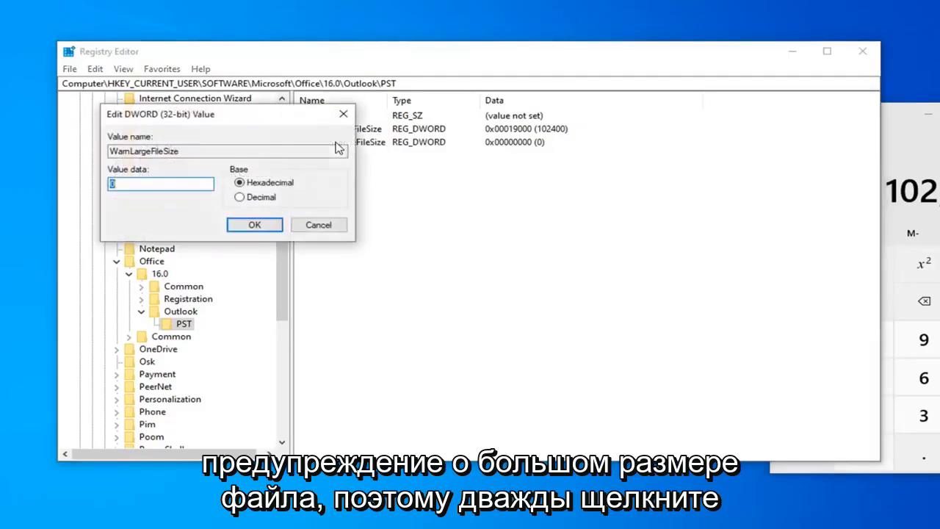
drag(254, 114, 313, 193)
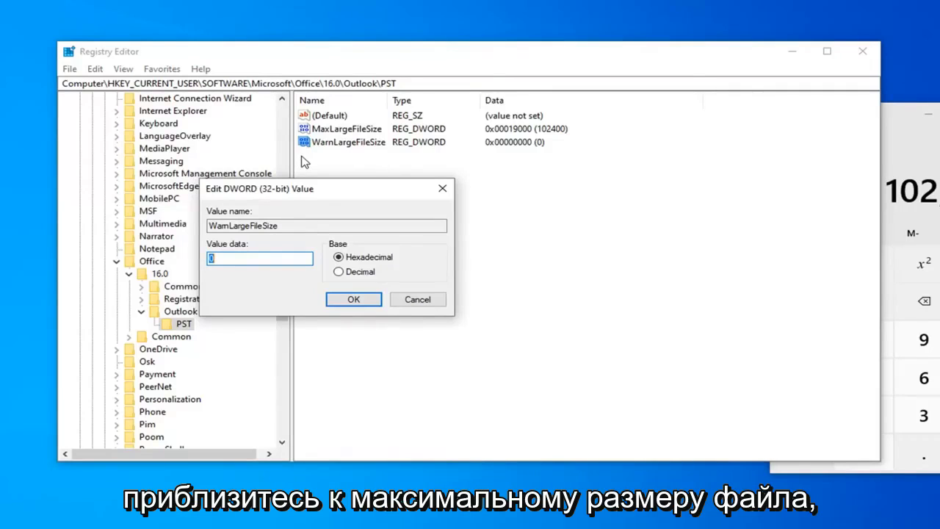
- Switch to Calculator, bring it fully into view and multiply the 102,400 MB maximum size by 0.95
click(885, 119)
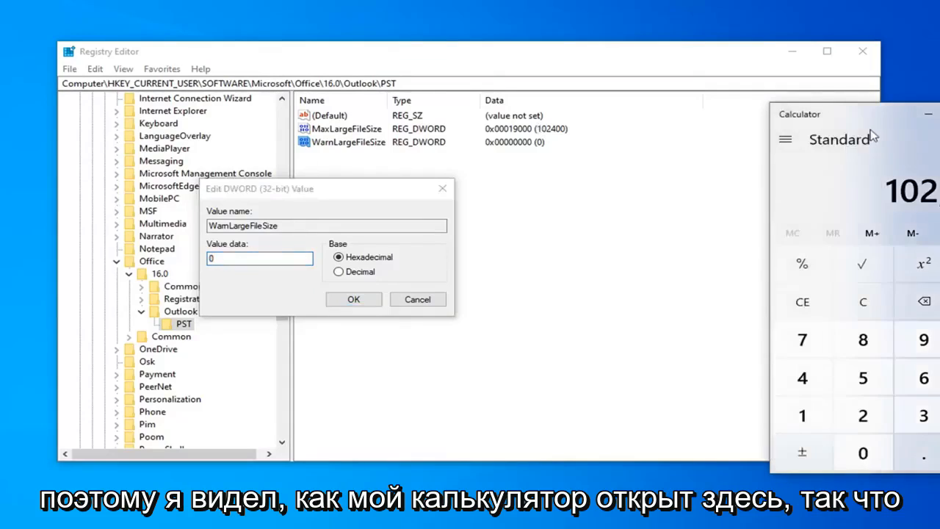
drag(864, 125, 718, 157)
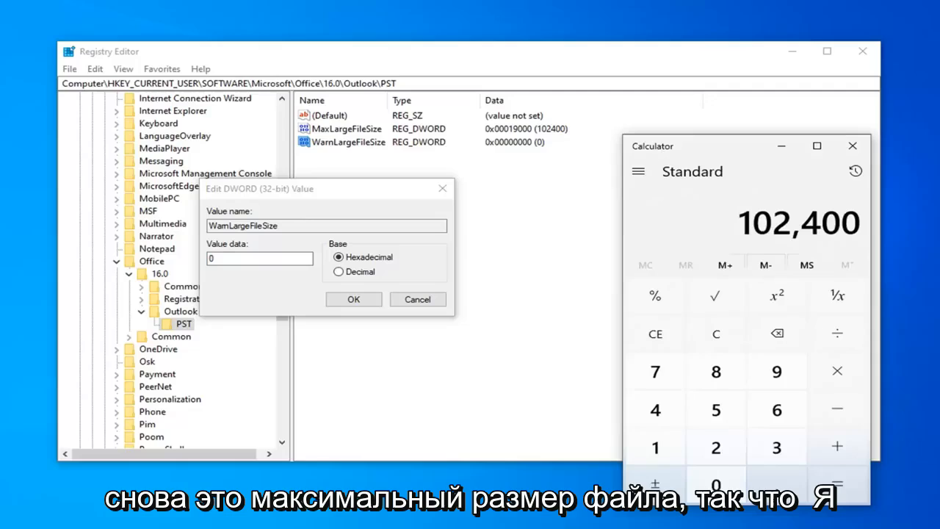
key(asterisk)
text(0.95)
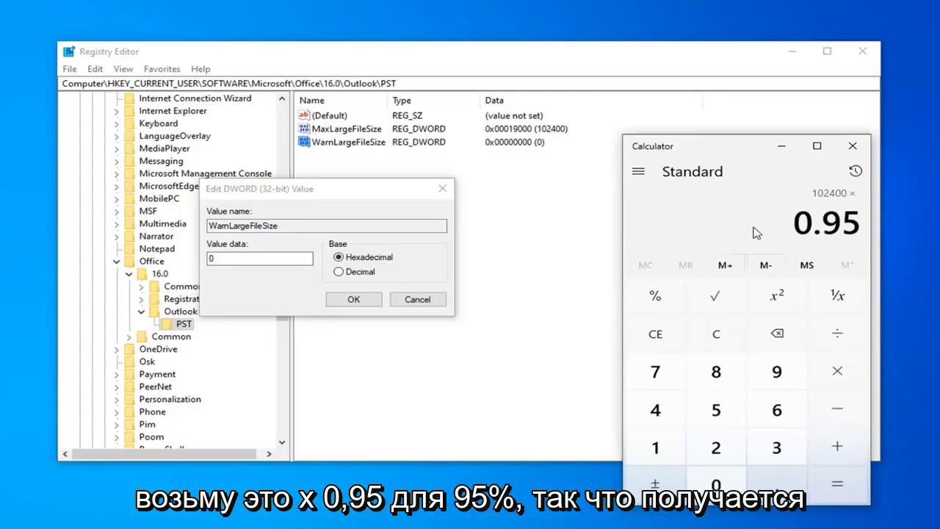
key(Return)
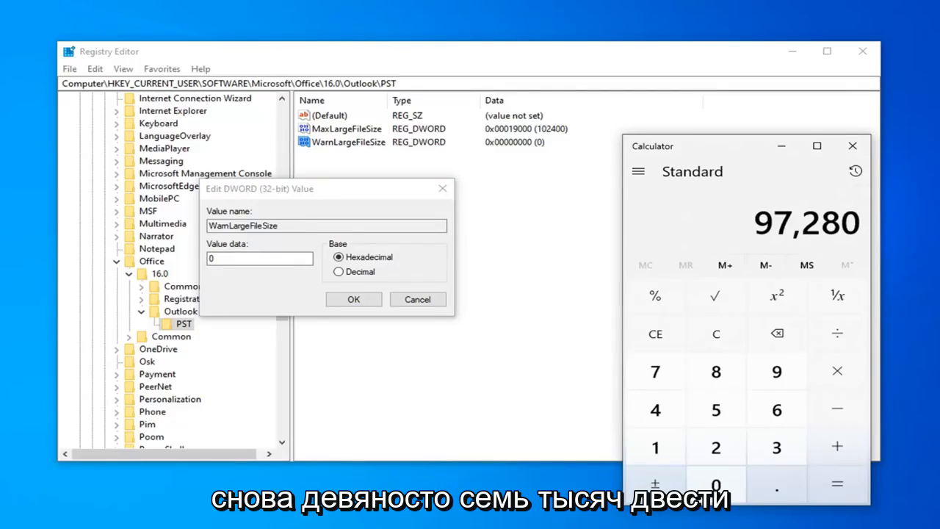
- Set the WarnLargeFileSize value data to 97280 in decimal
double_click(211, 258)
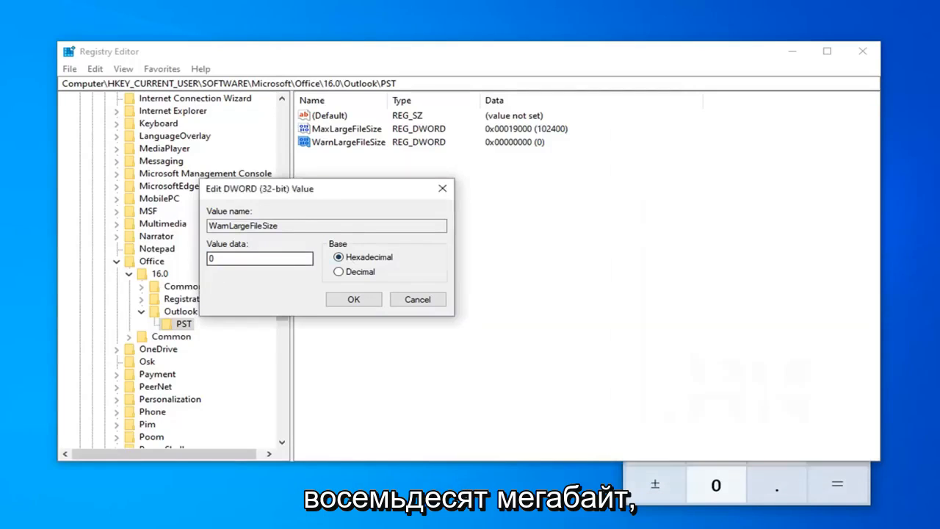
click(620, 488)
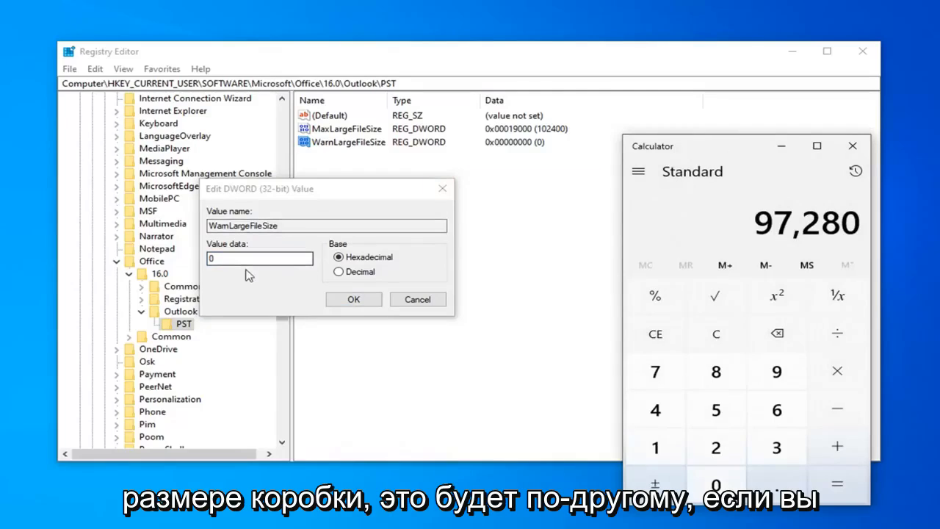
drag(233, 258, 78, 218)
text(697)
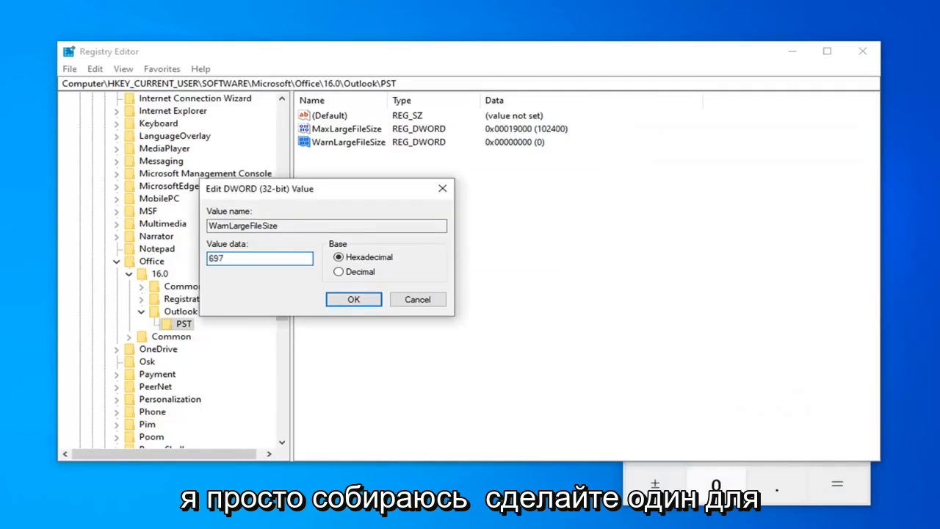
text(9)
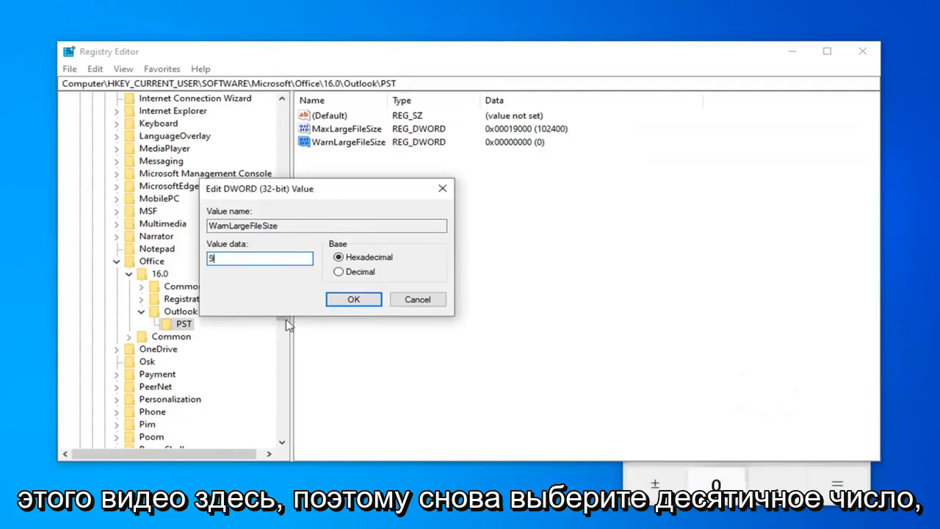
click(338, 272)
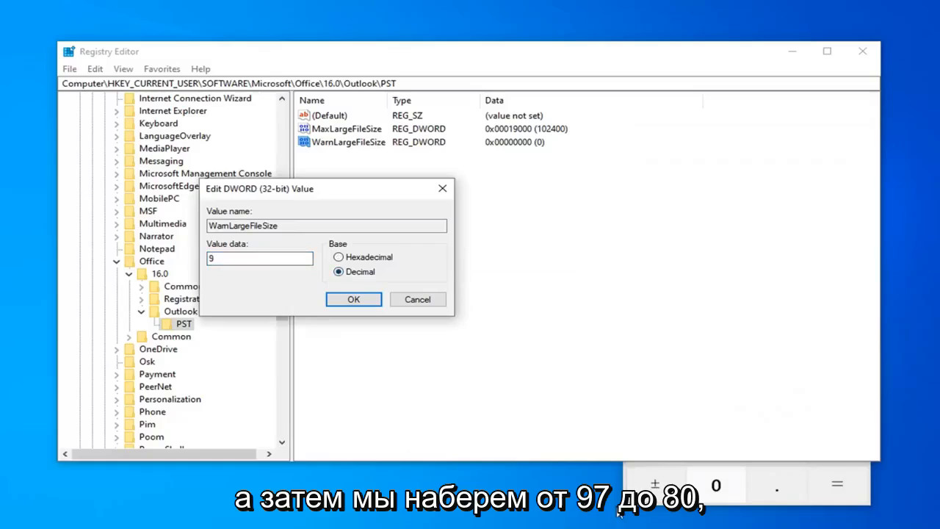
click(617, 502)
click(249, 259)
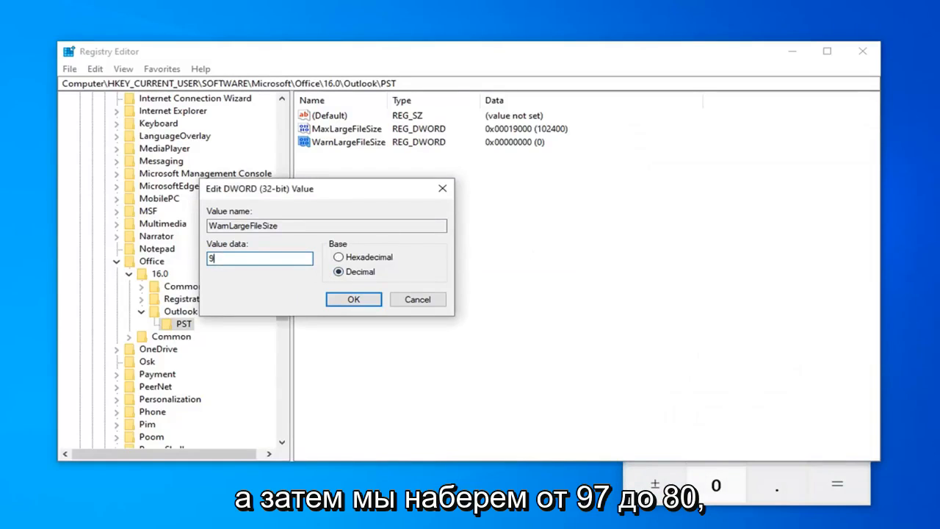
text(7280)
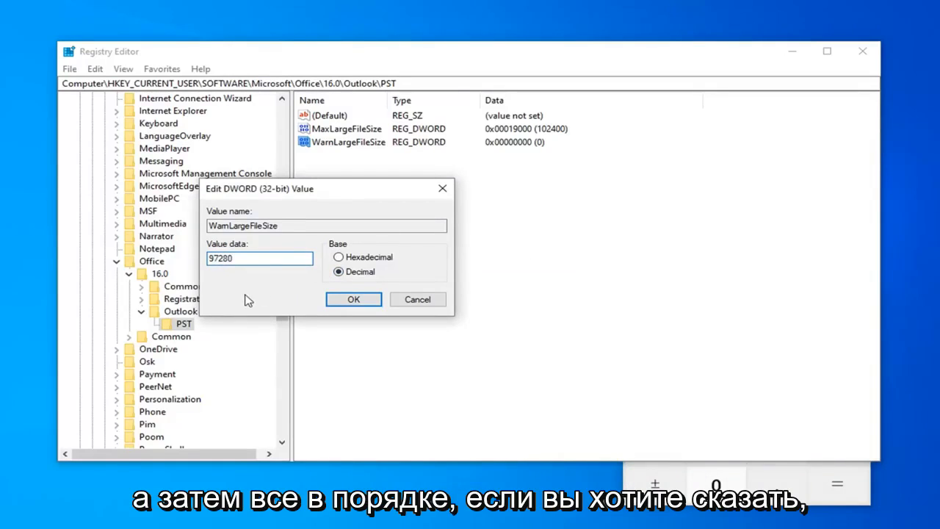
click(355, 299)
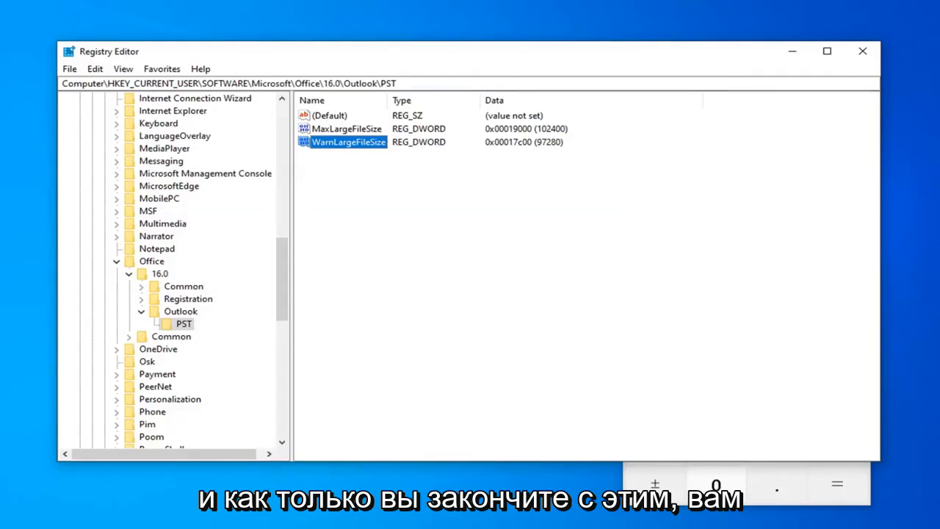
- Collapse the expanded registry keys up to HKEY_CURRENT_USER and close both Registry Editor and Calculator
click(140, 311)
click(129, 273)
click(116, 261)
scroll(237, 287, up, 15)
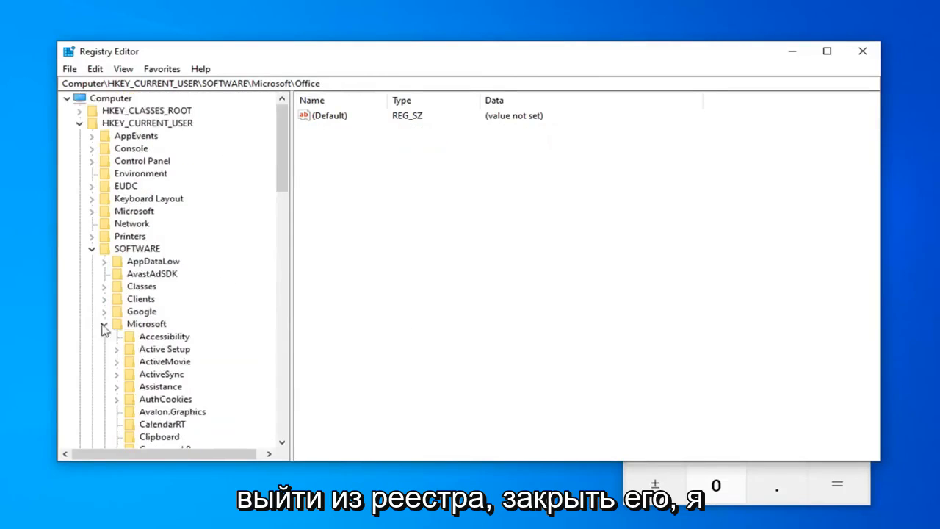
click(105, 325)
click(92, 249)
click(80, 123)
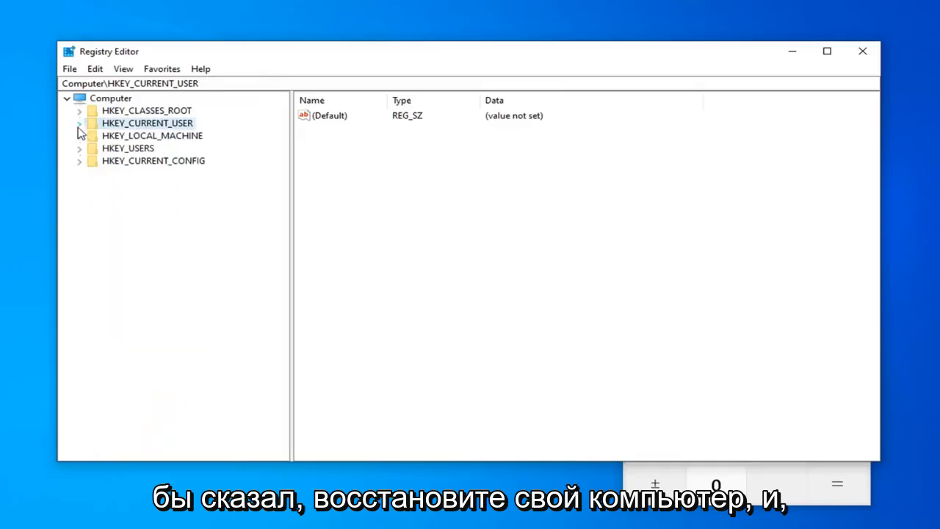
click(862, 51)
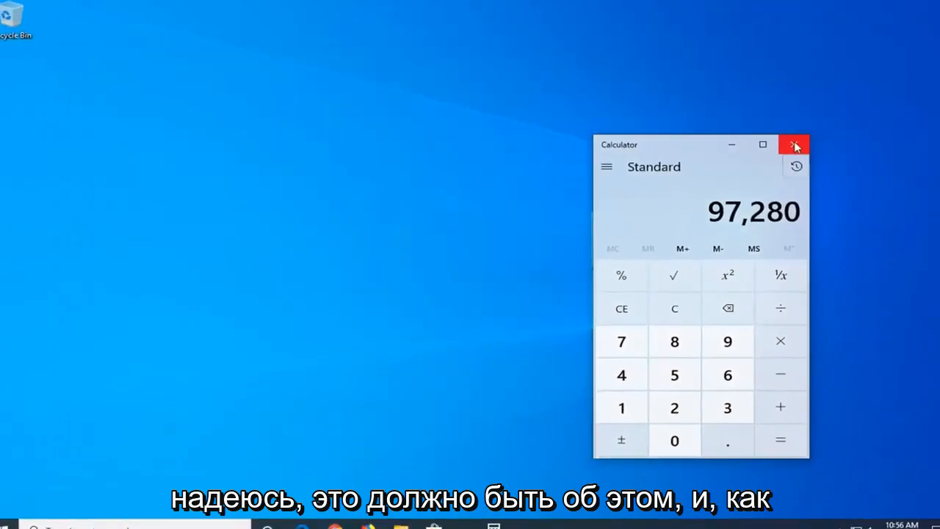
click(793, 145)
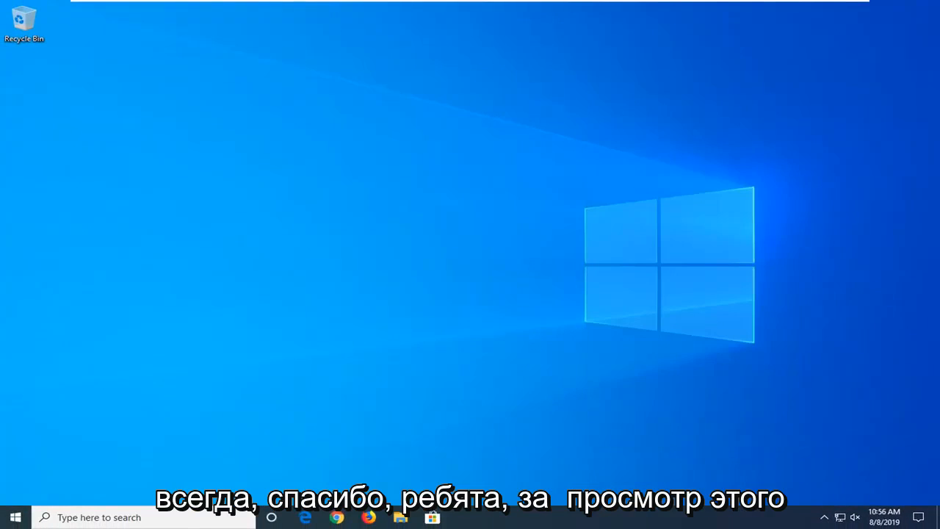